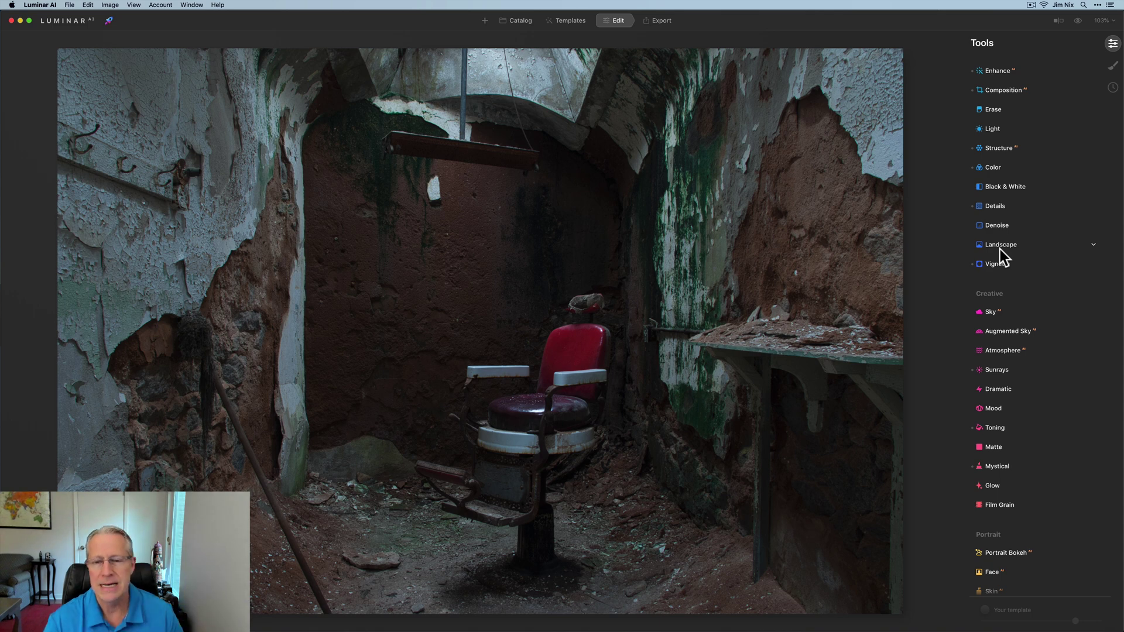
Switch the Enhance adjustment back on and compare the edit against the original photo
click(1010, 72)
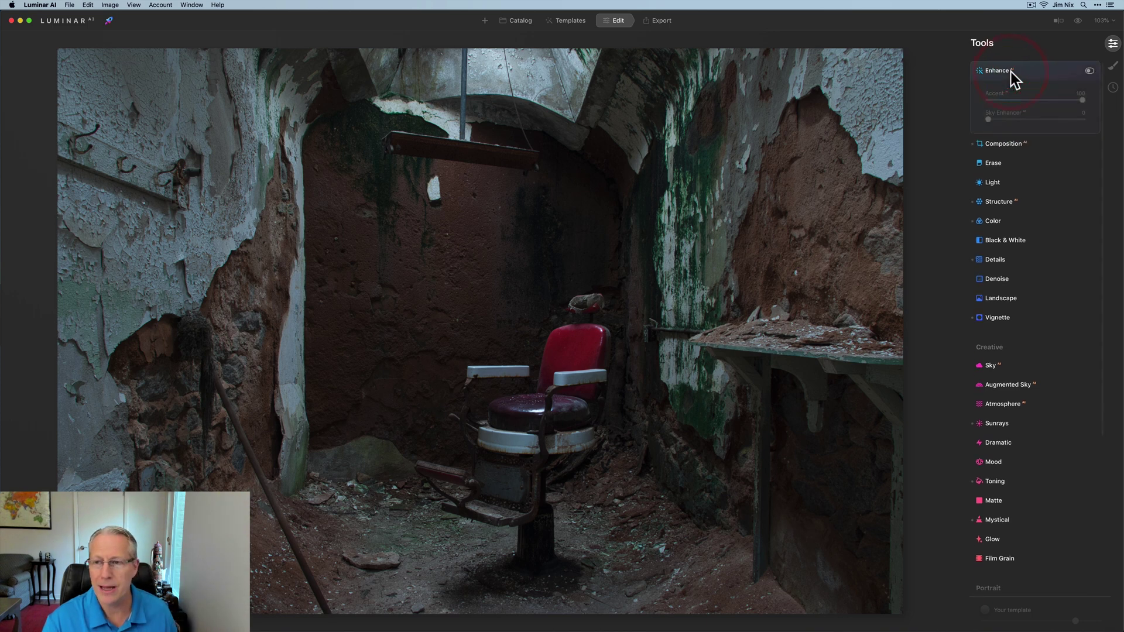
click(1089, 70)
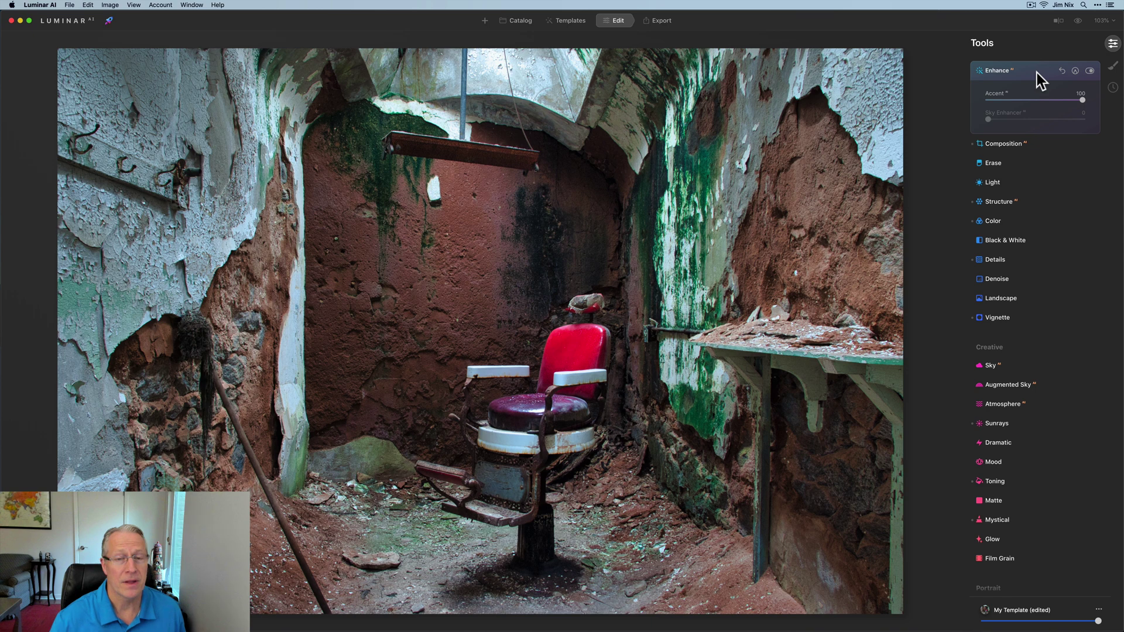
click(1037, 72)
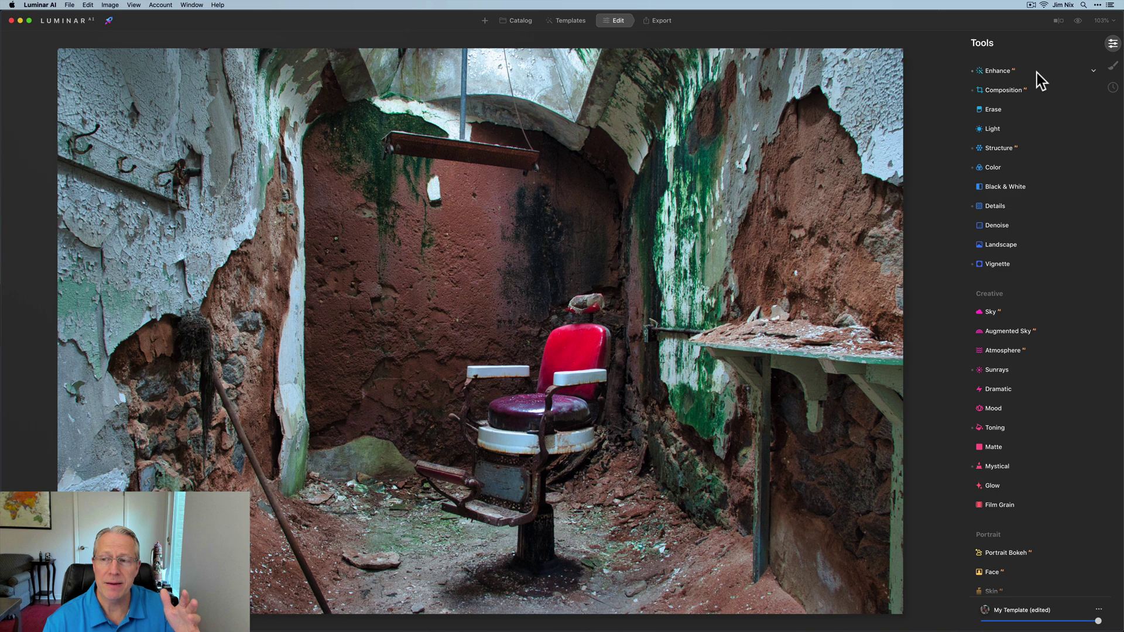
click(1079, 21)
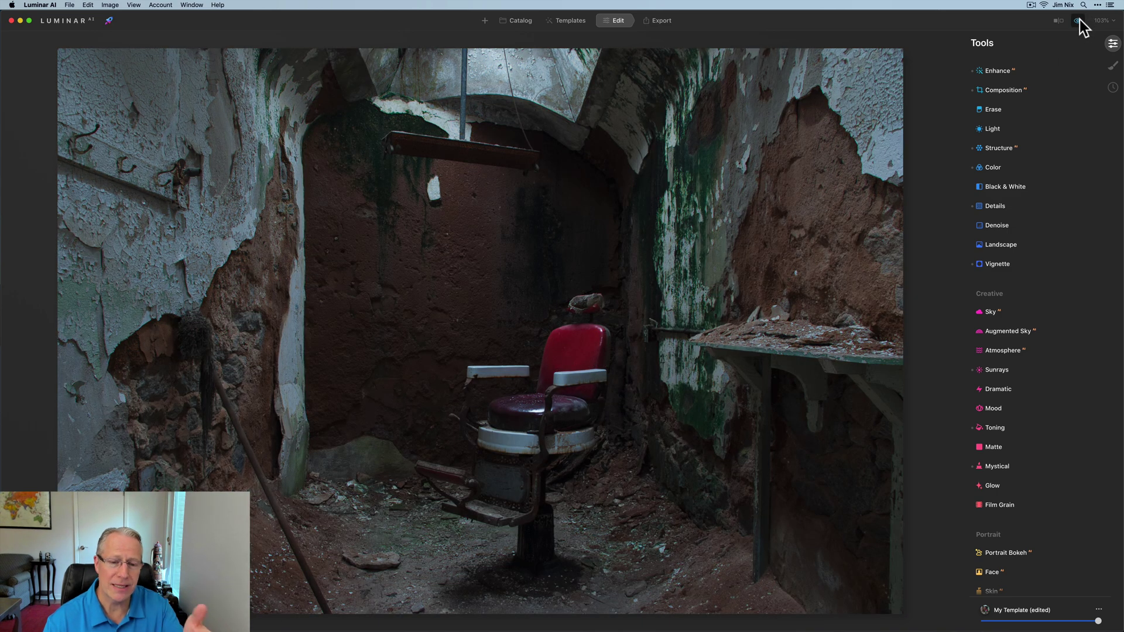
click(1079, 20)
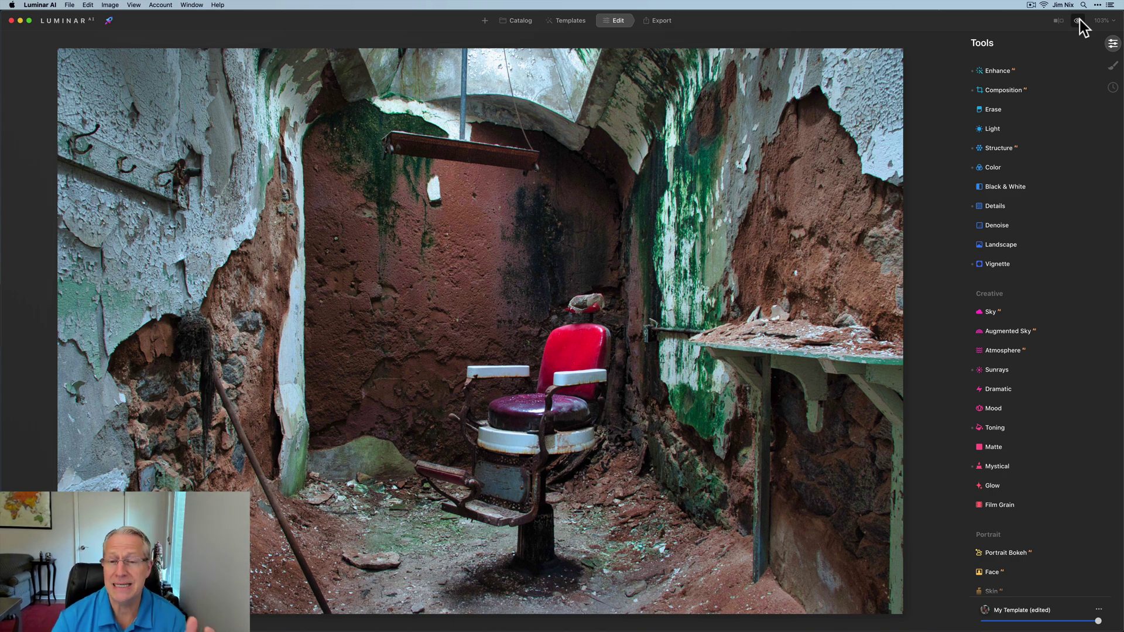
Set Light exposure to -0.20, Smart Contrast to 35 and Highlights to -100, then compare with the original
click(1012, 129)
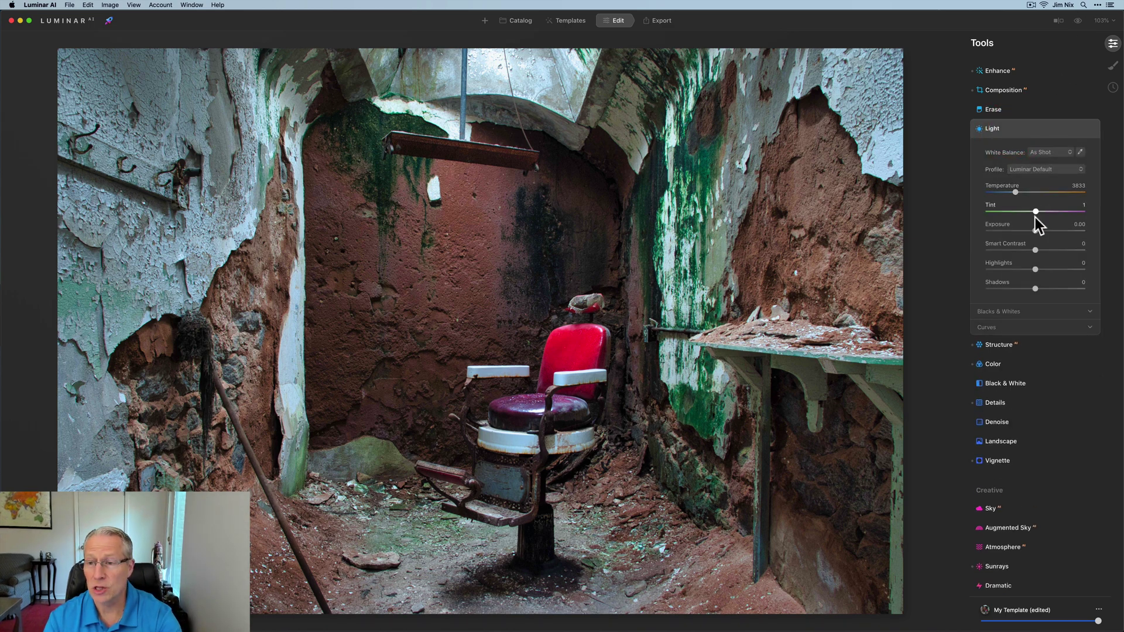
click(1034, 230)
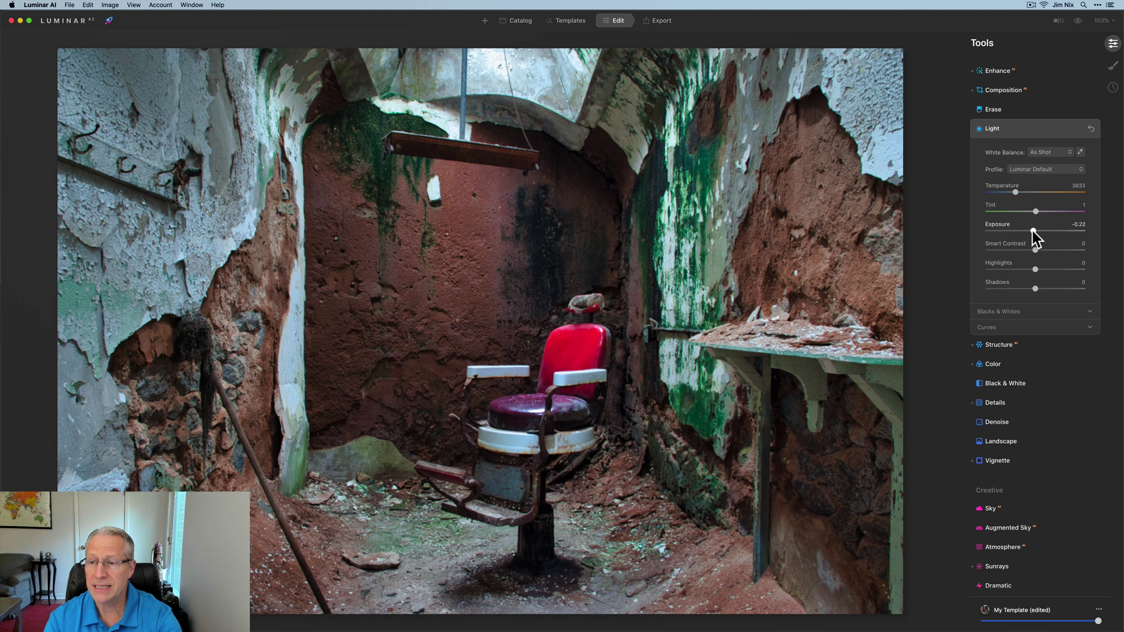
drag(1031, 231, 1031, 230)
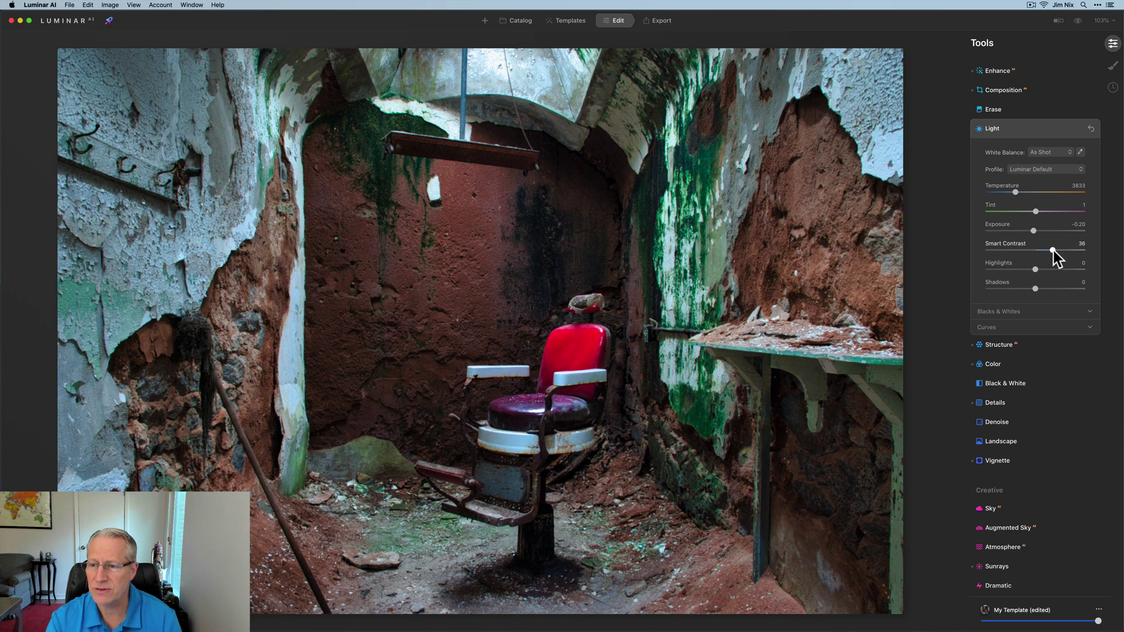
click(1052, 251)
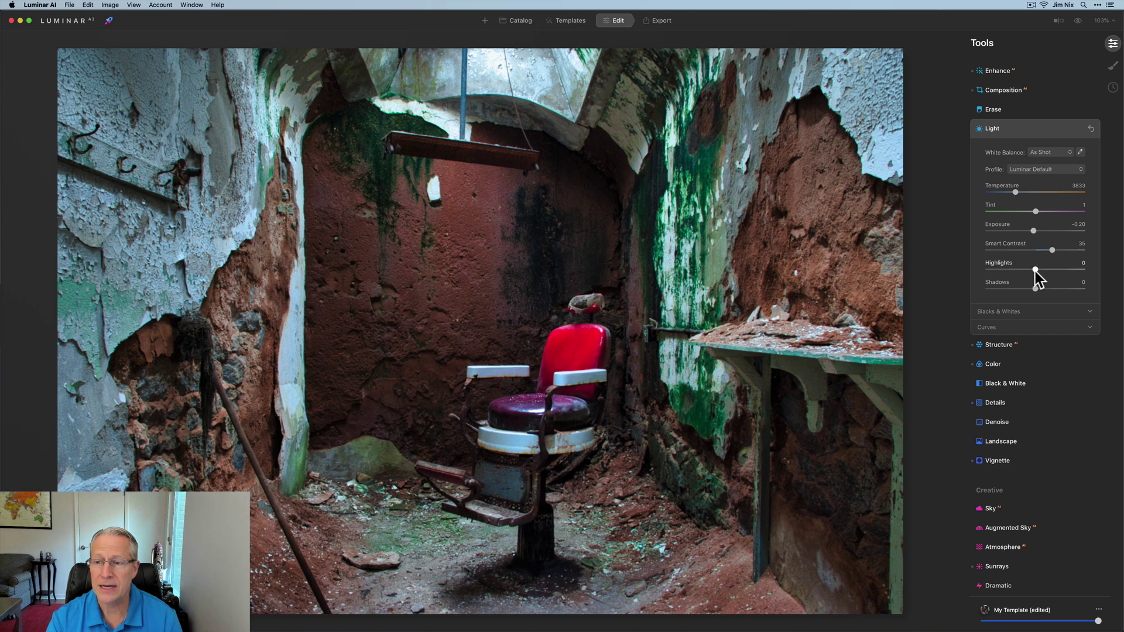
drag(1035, 271, 931, 269)
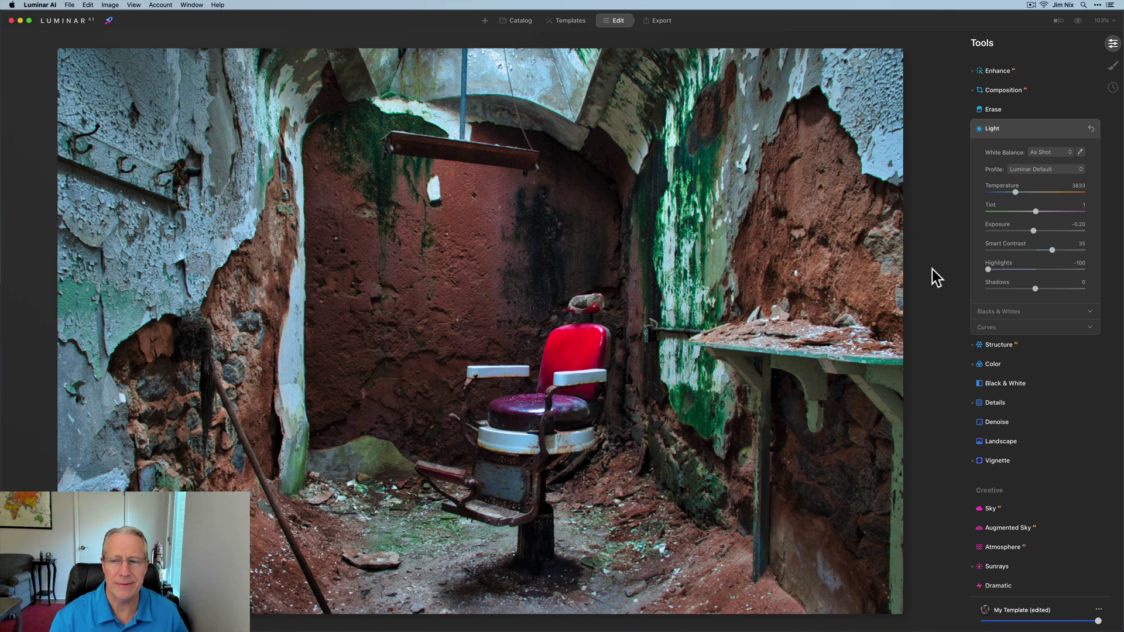
click(1048, 132)
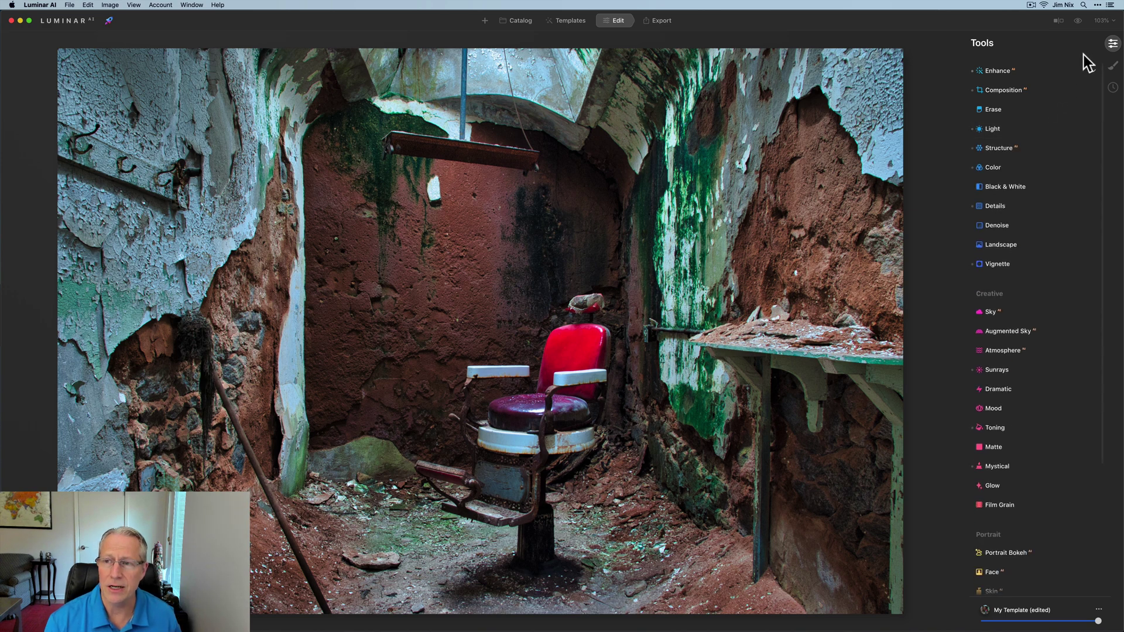
click(1074, 21)
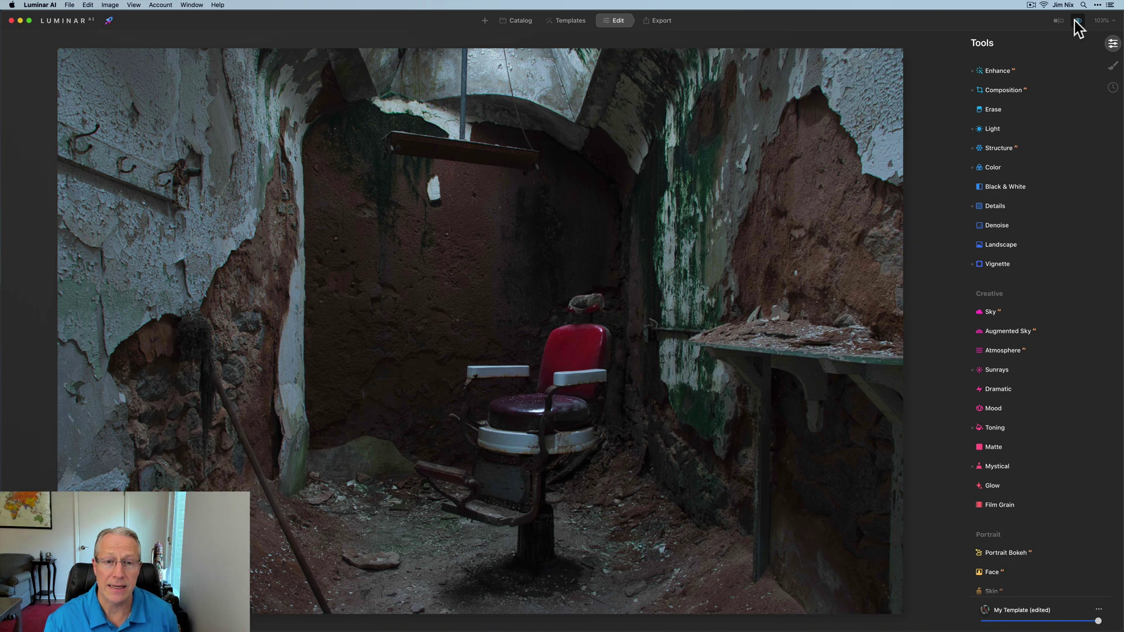
Return to the edited photo and turn on Structure at Amount 30
click(1074, 21)
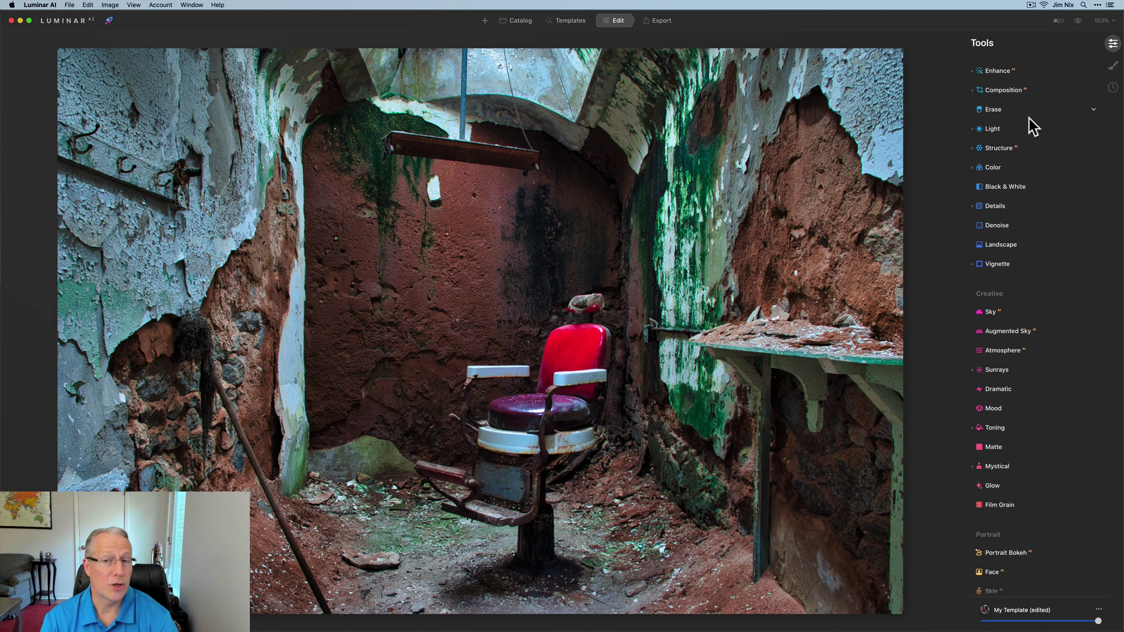
click(1010, 150)
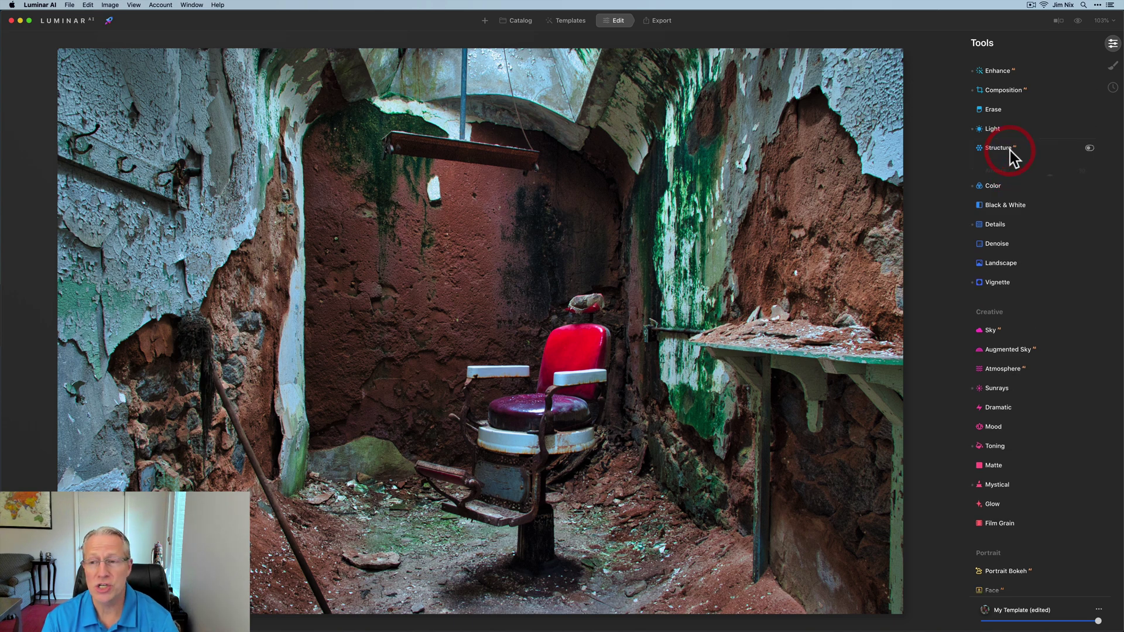
click(1090, 148)
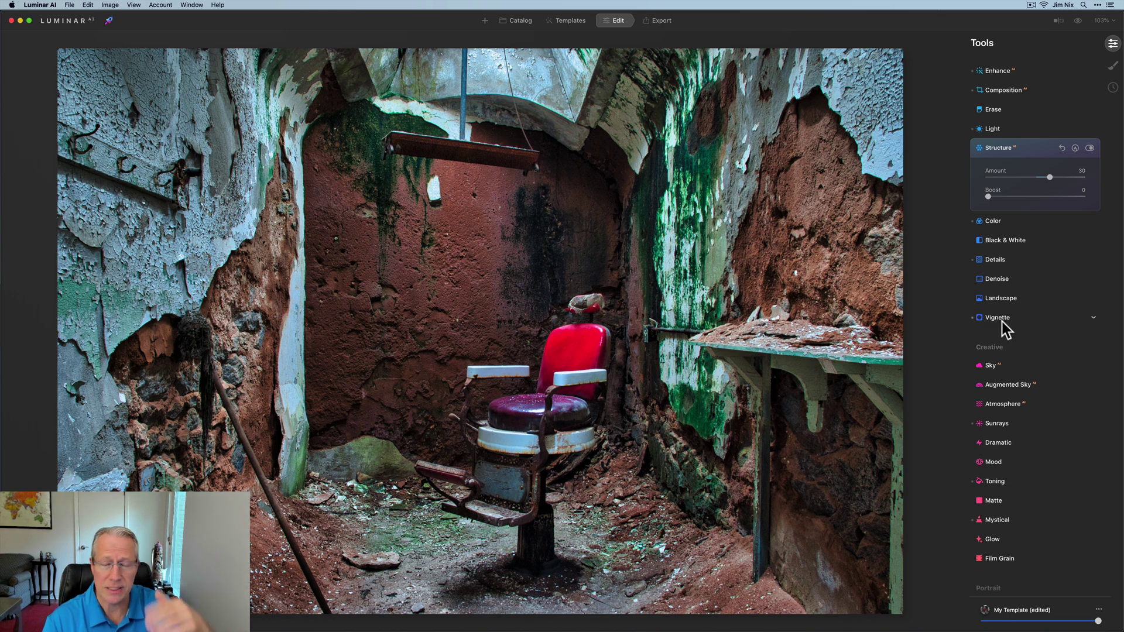
Enable Details with Medium Details 19 and Large Details 18
click(1005, 261)
click(1089, 205)
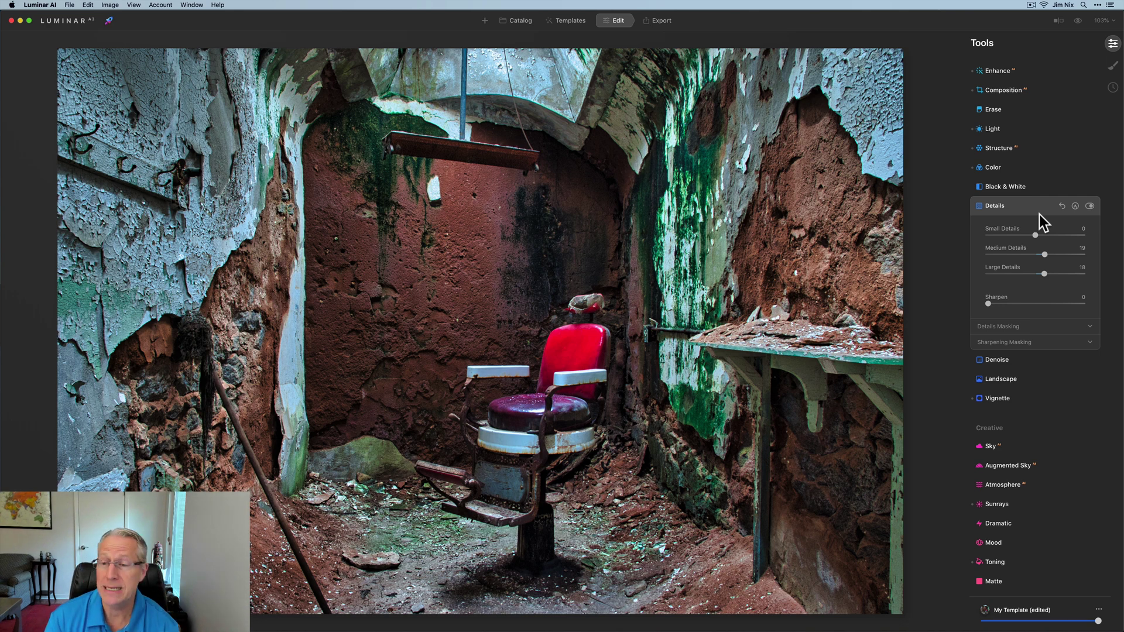
click(1038, 214)
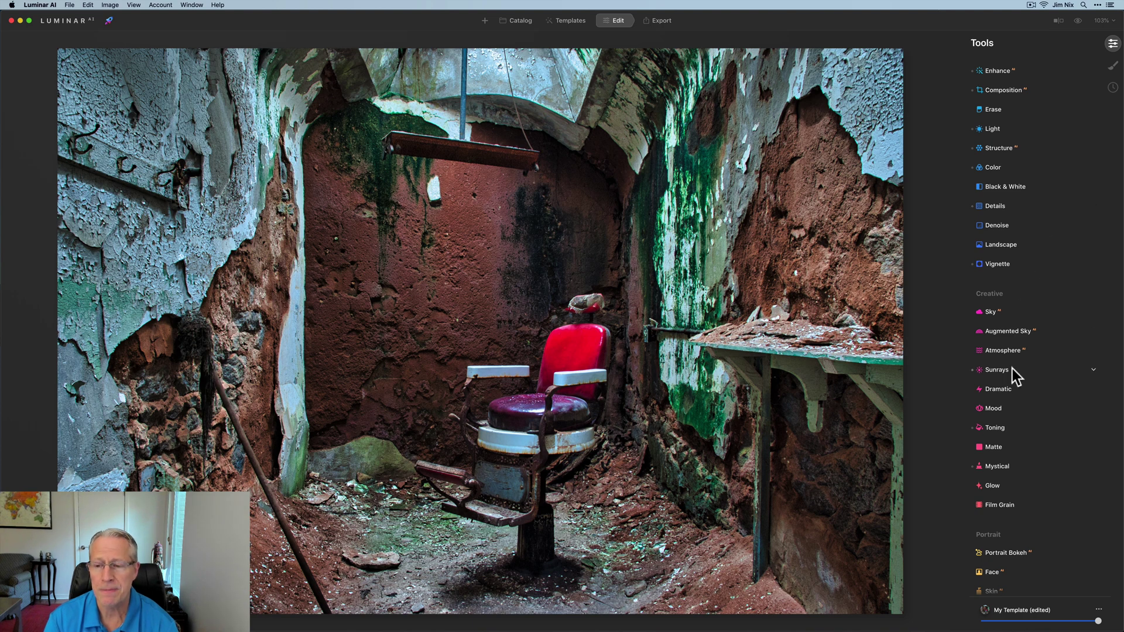
Turn on Toning at 50: highlights hue 15, saturation 55; shadows hue 147, saturation 28
scroll(1012, 369, down, 2)
click(995, 398)
scroll(998, 401, down, 3)
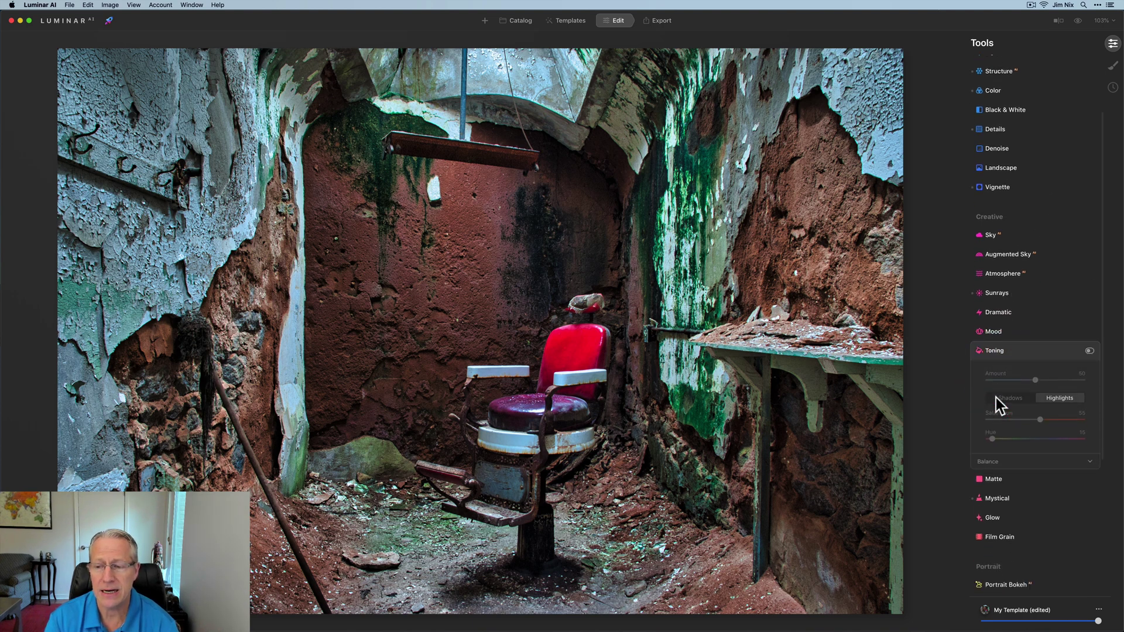
click(1090, 344)
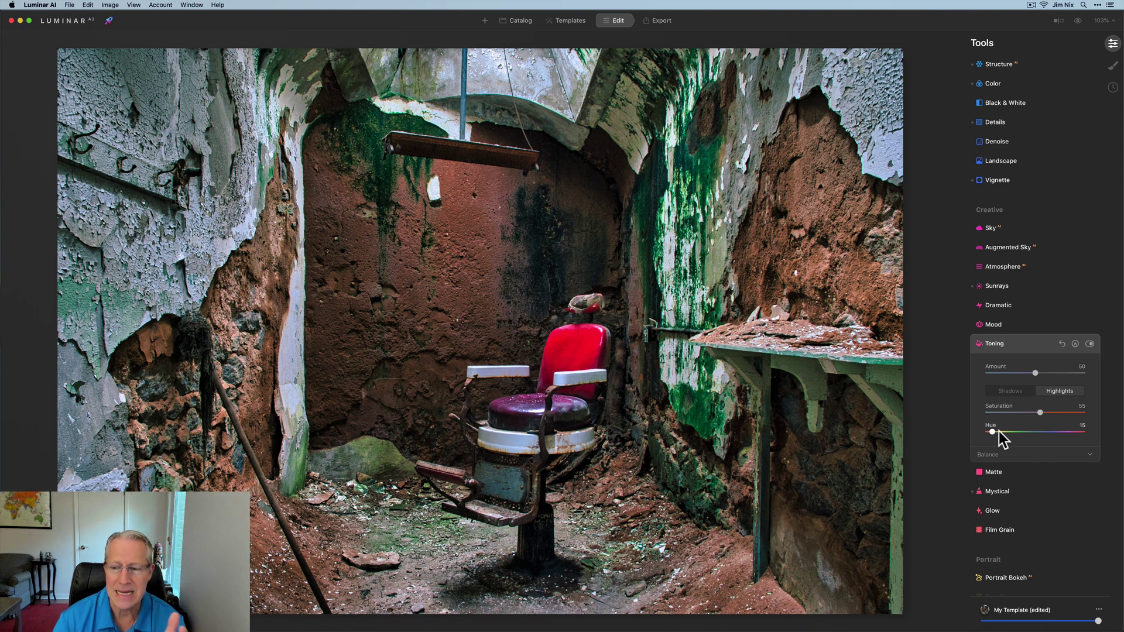
click(1010, 391)
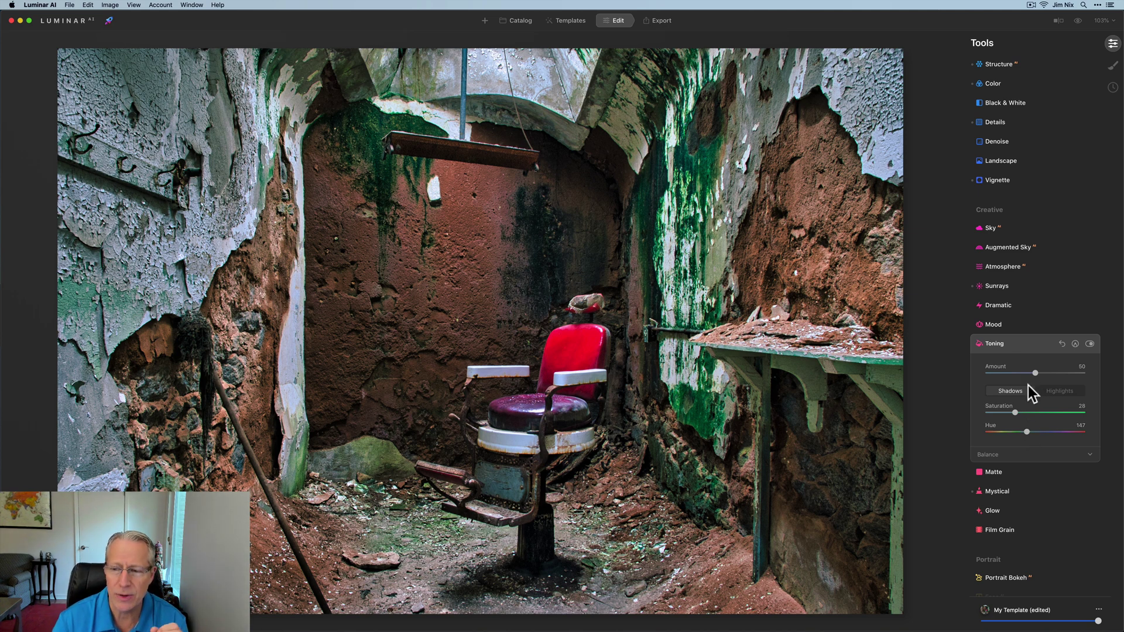
click(1059, 392)
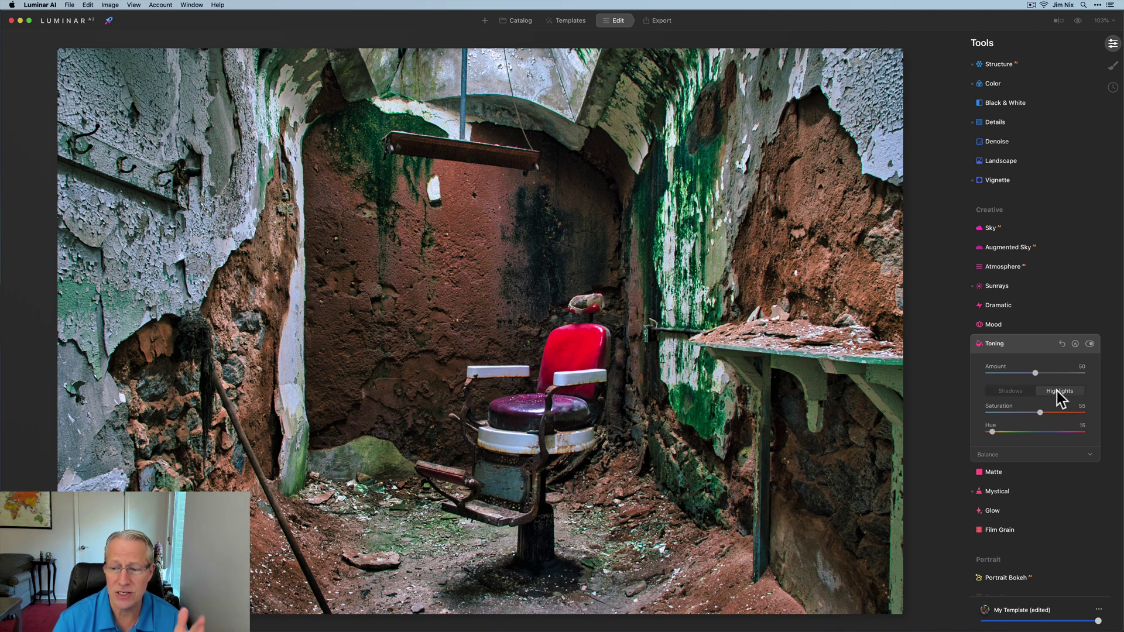
click(1028, 343)
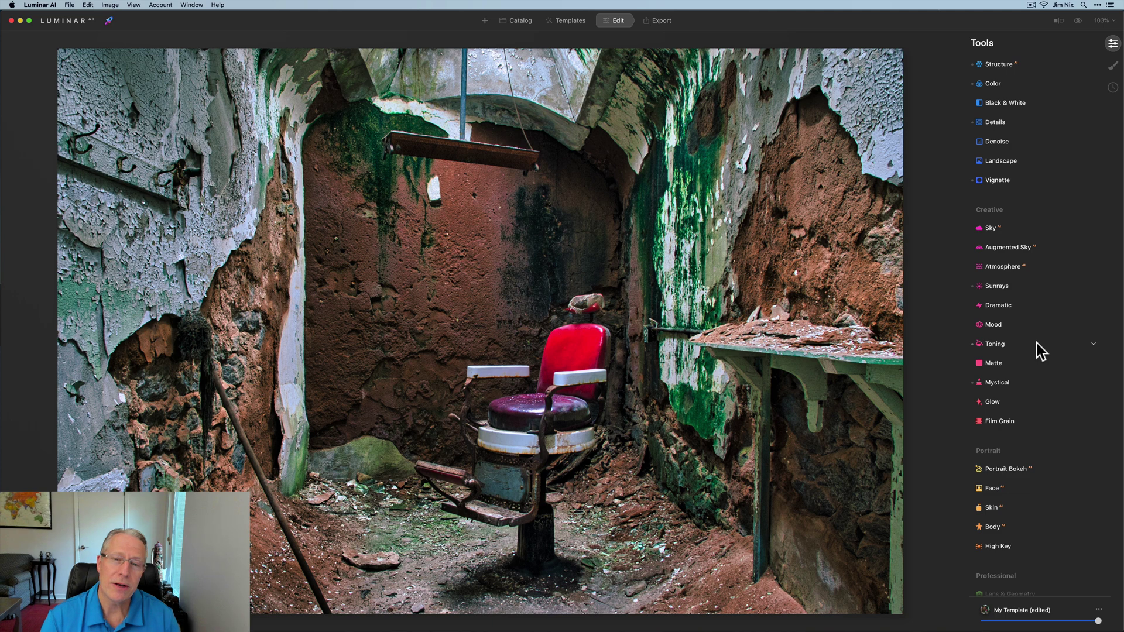
Enable the Mystical effect at Amount 66 with Shadows 8
scroll(1037, 343, down, 1)
scroll(1037, 343, down, 1)
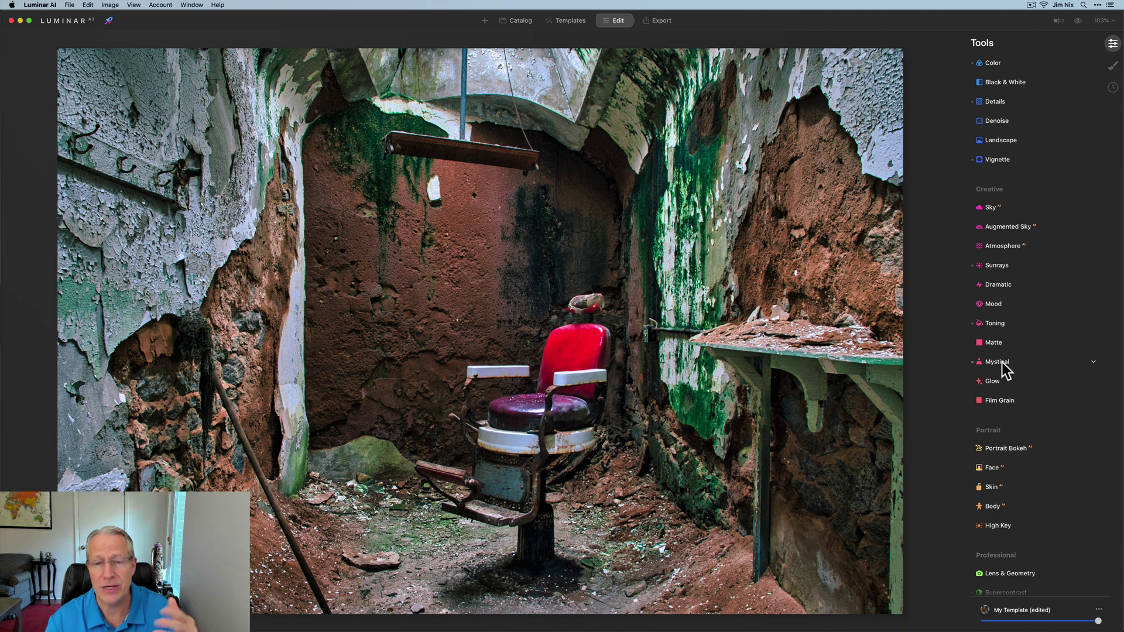
click(1002, 362)
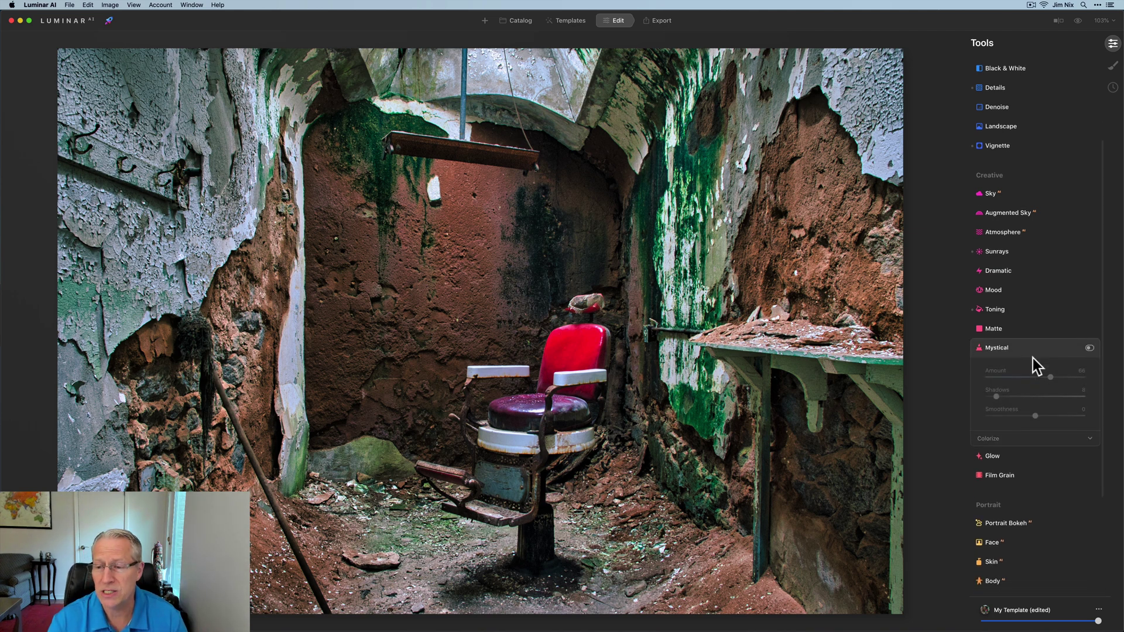
click(1090, 316)
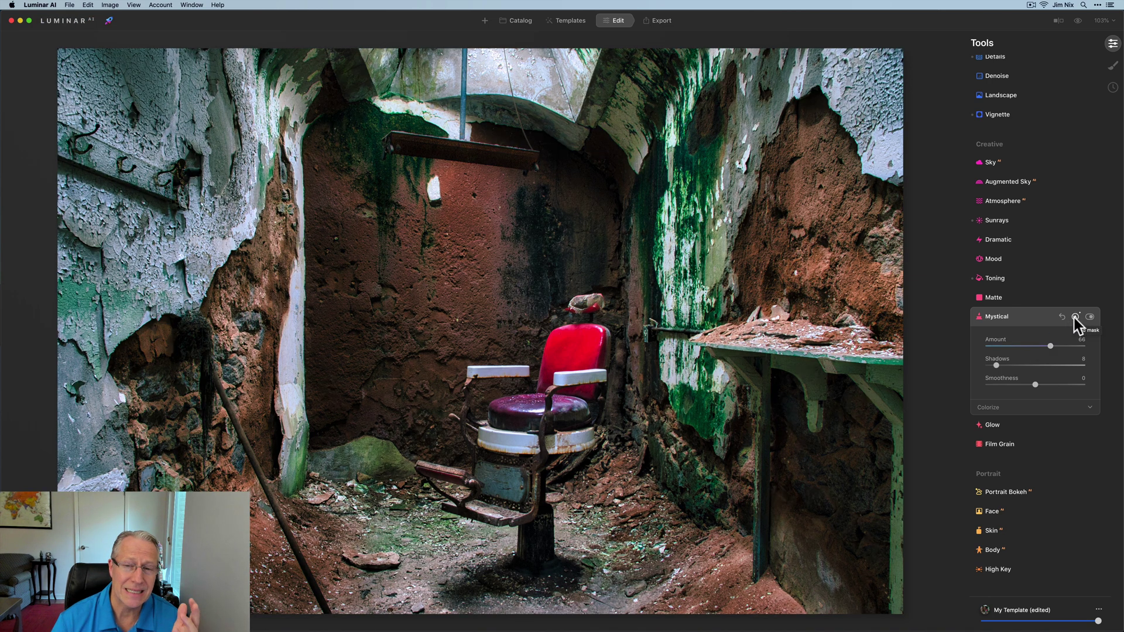
Paint a mask keeping the Mystical effect off the barber chair and check its overlay
click(1074, 316)
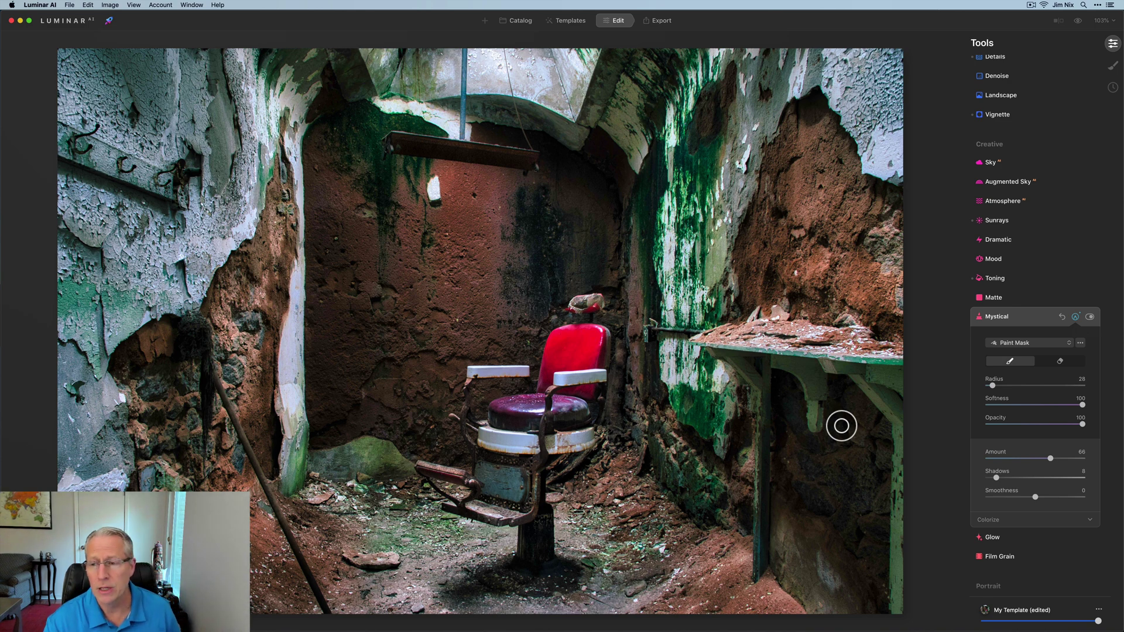
click(829, 423)
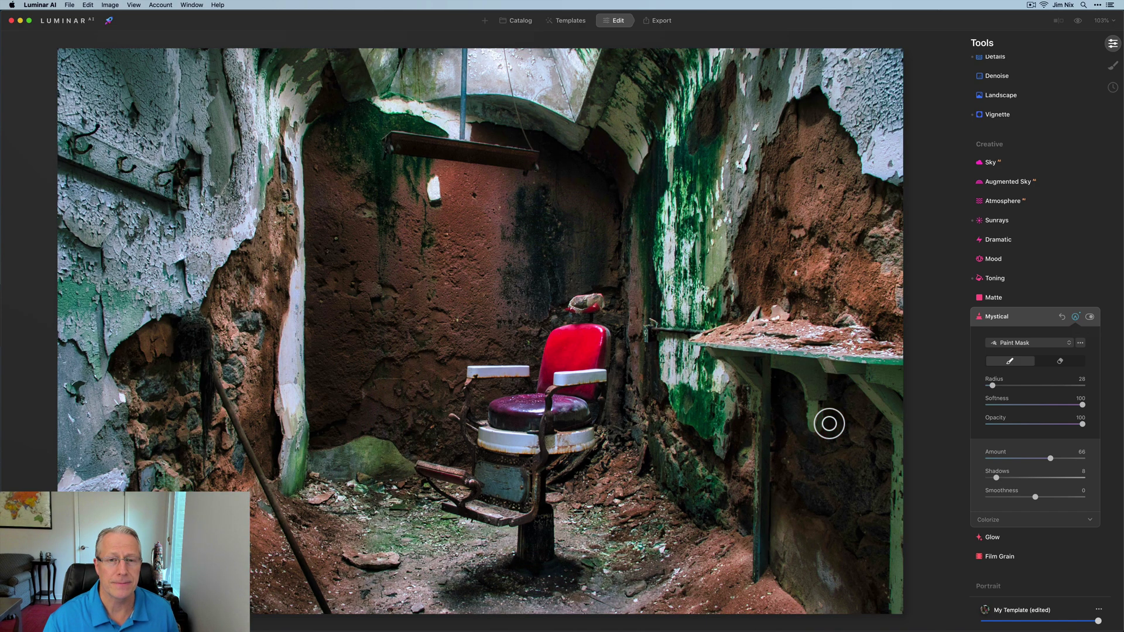
click(1025, 320)
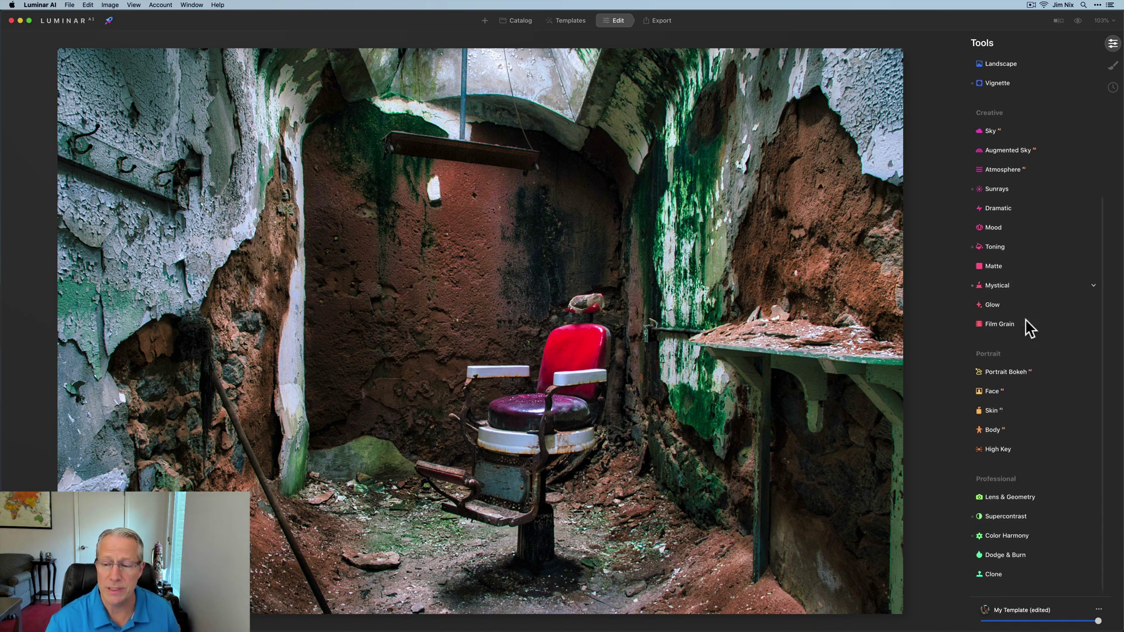
Enable Supercontrast with Midtones Contrast 27 and Midtones Balance 100, reviewing its mask options
click(1003, 516)
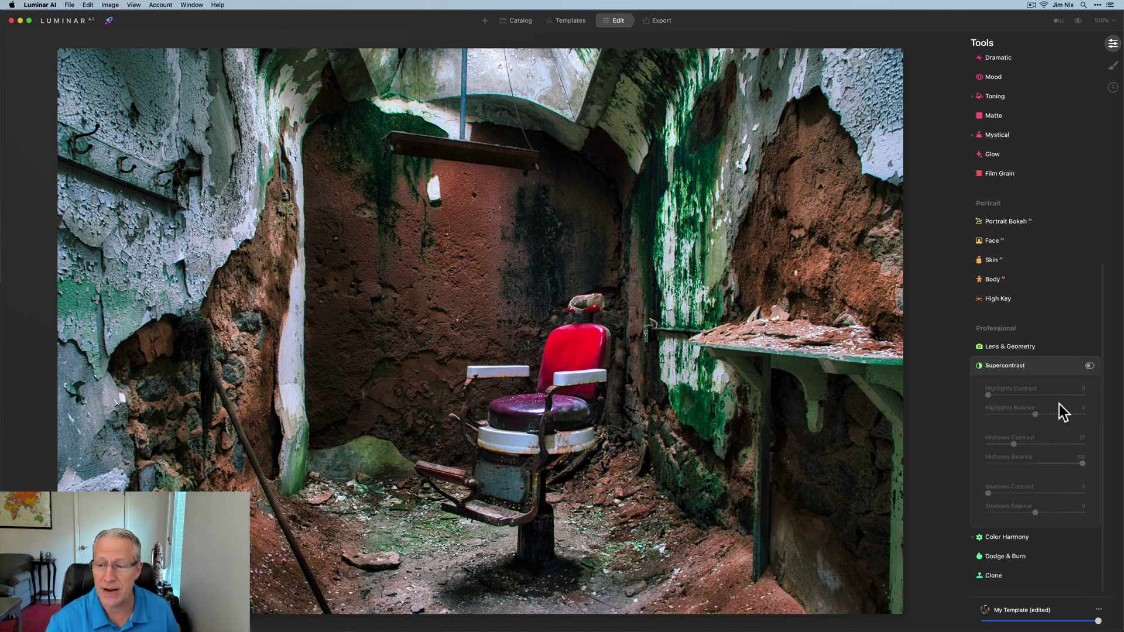
click(1090, 365)
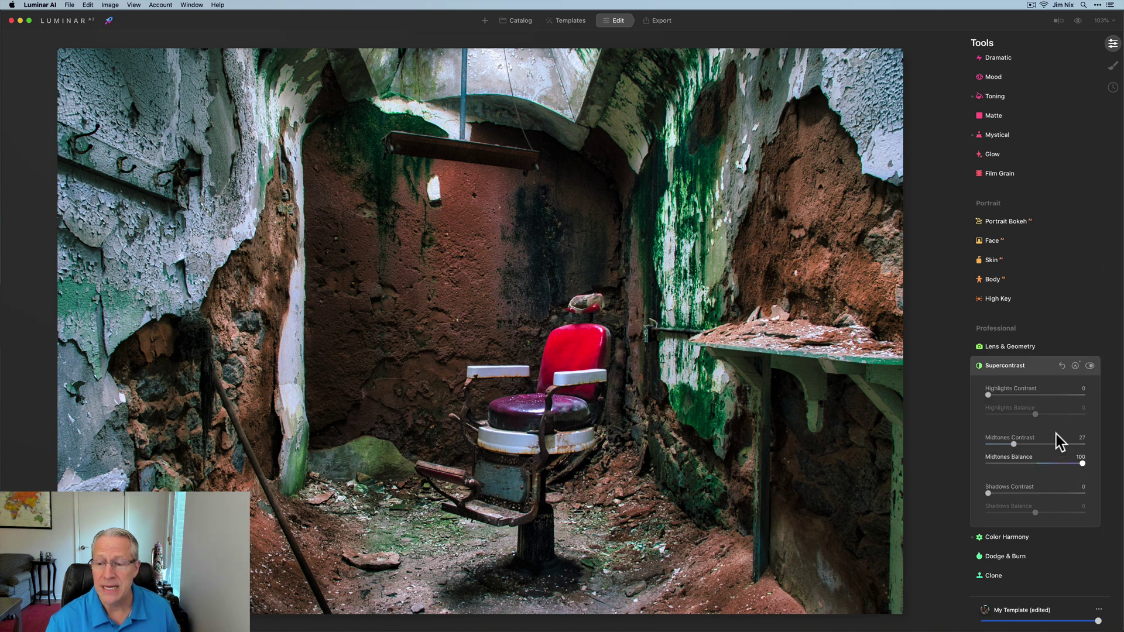
click(1075, 366)
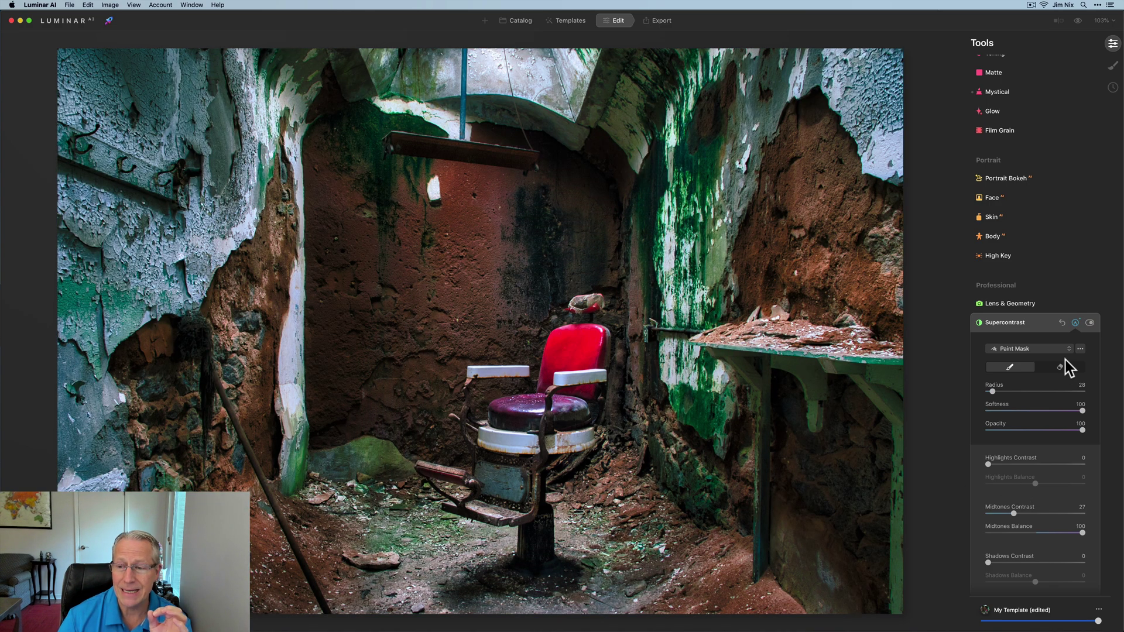
click(1075, 323)
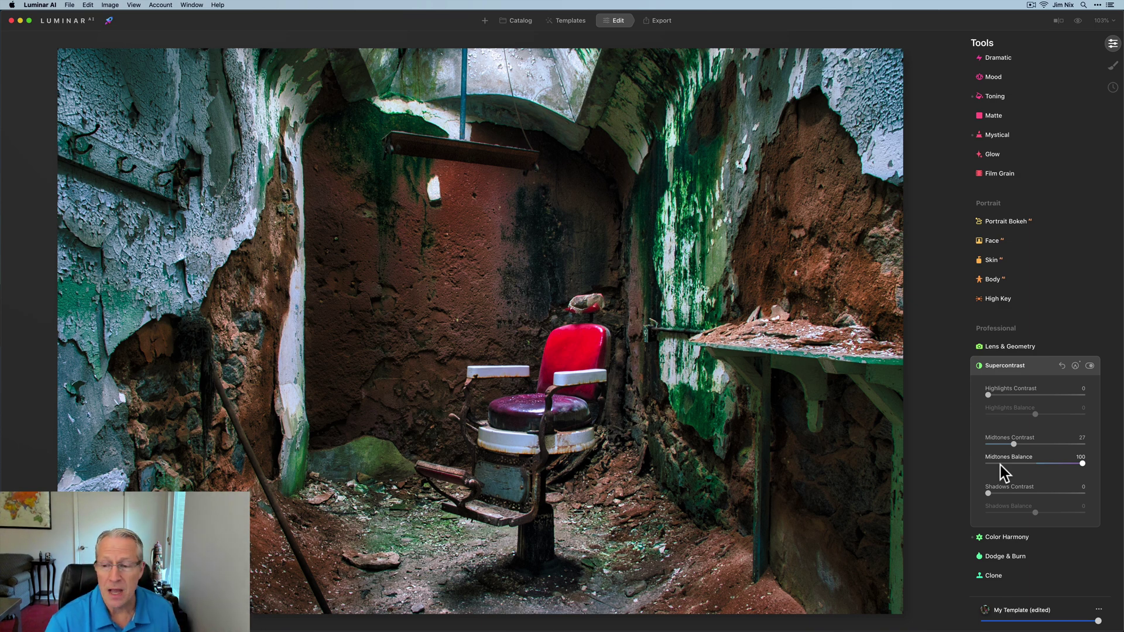
click(1033, 367)
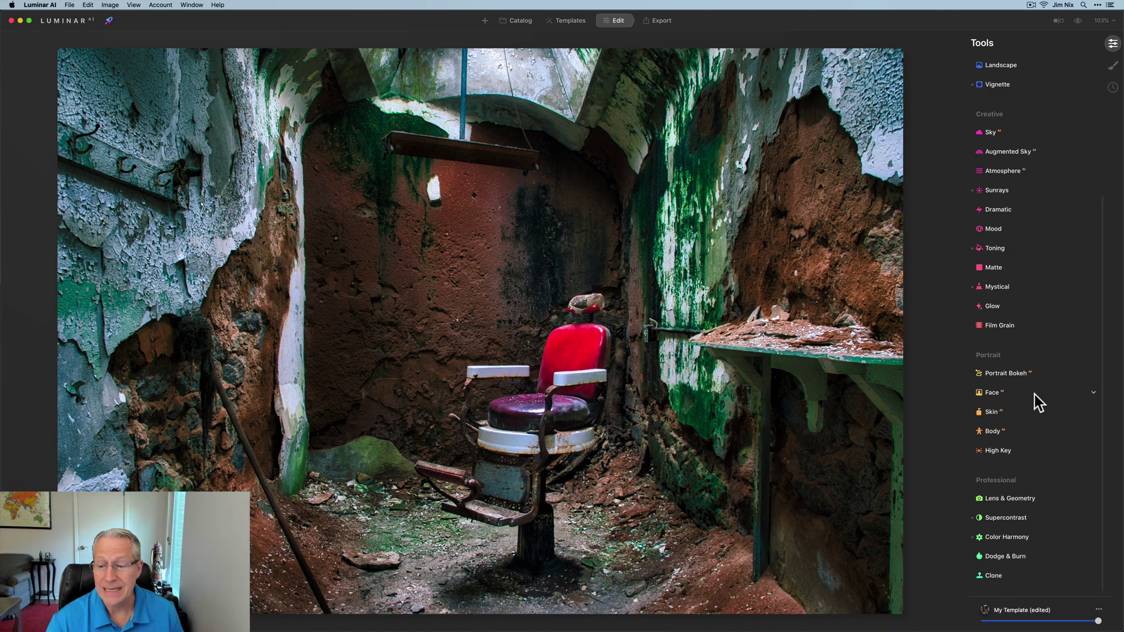
Enable Color Harmony, cooling shadows (Cyan-Red -7, Yellow-Blue 12) and midtones (Cyan-Red -5, Yellow-Blue 4)
click(1009, 536)
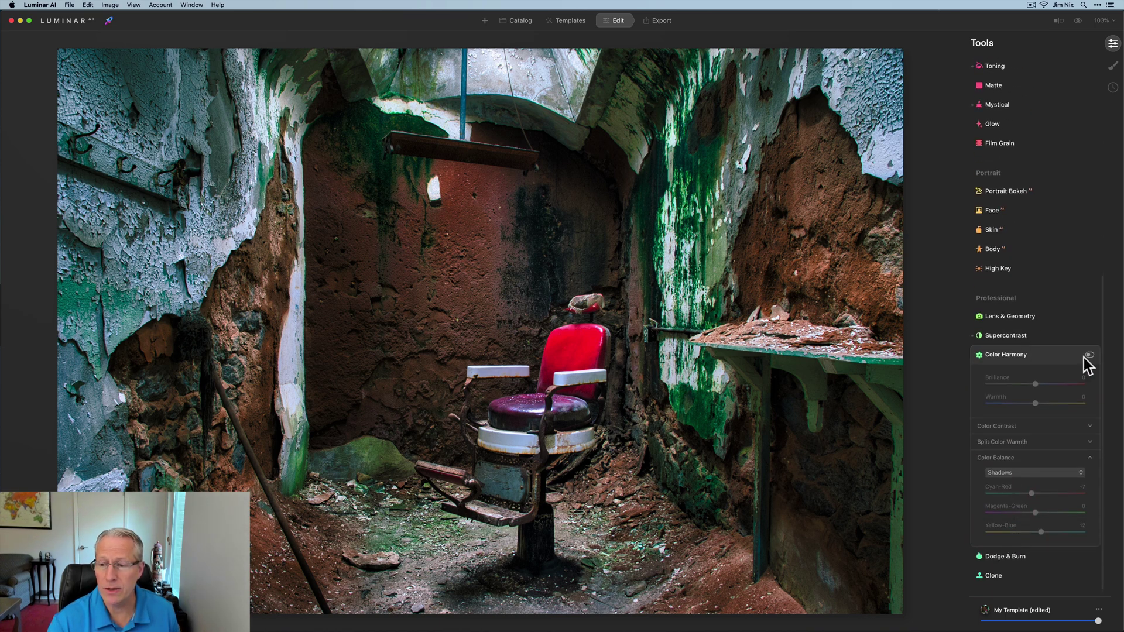
click(1090, 355)
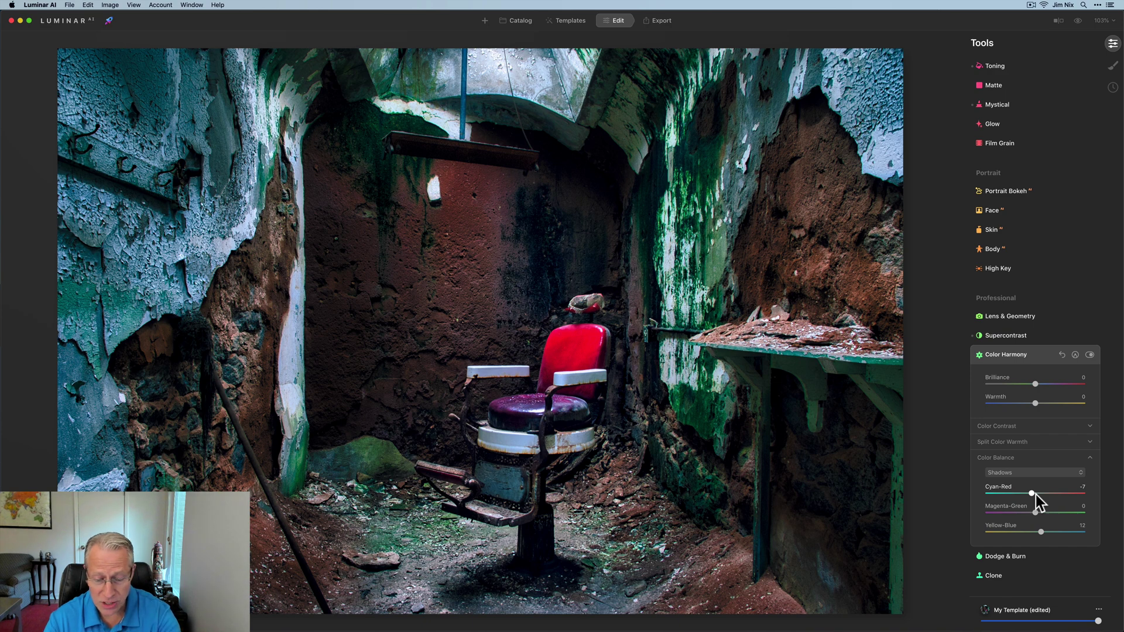
click(1036, 470)
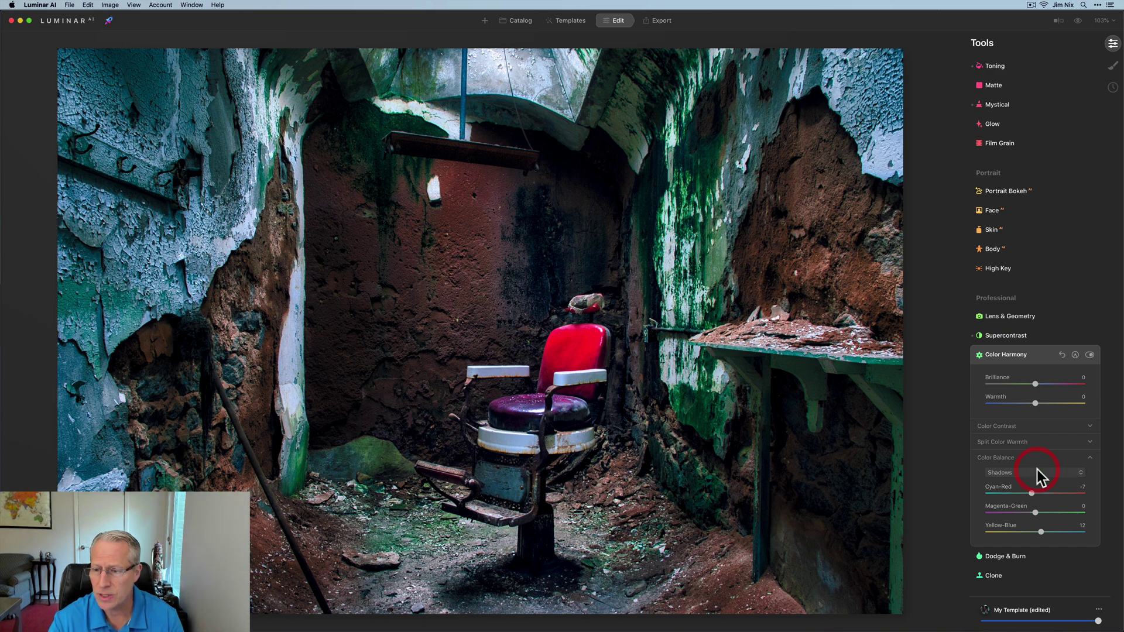
click(1029, 494)
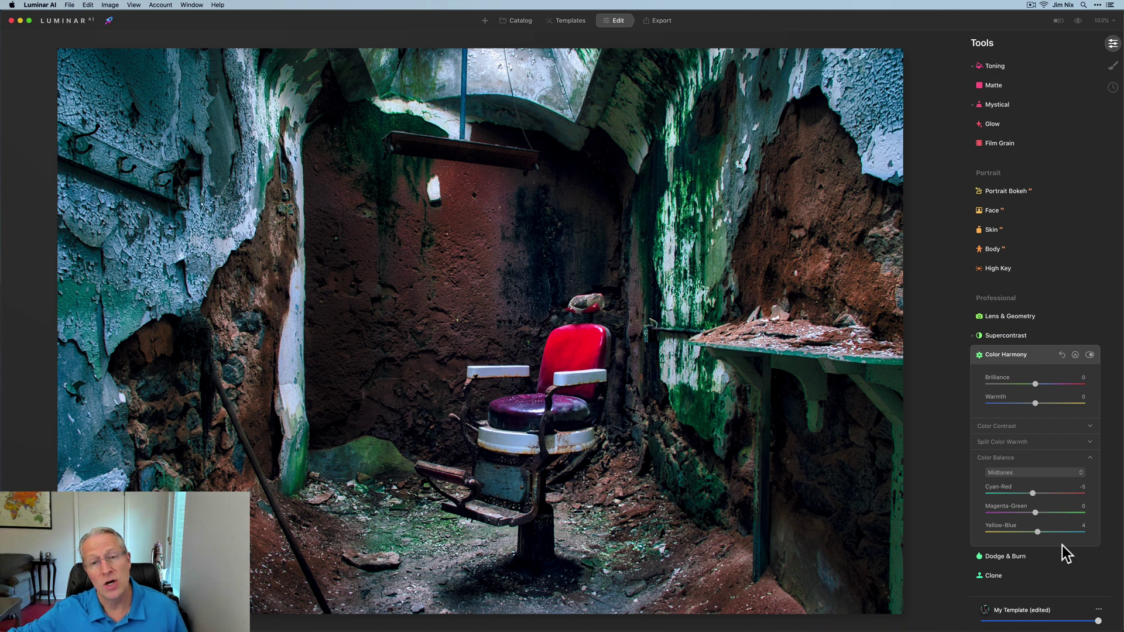
click(1089, 356)
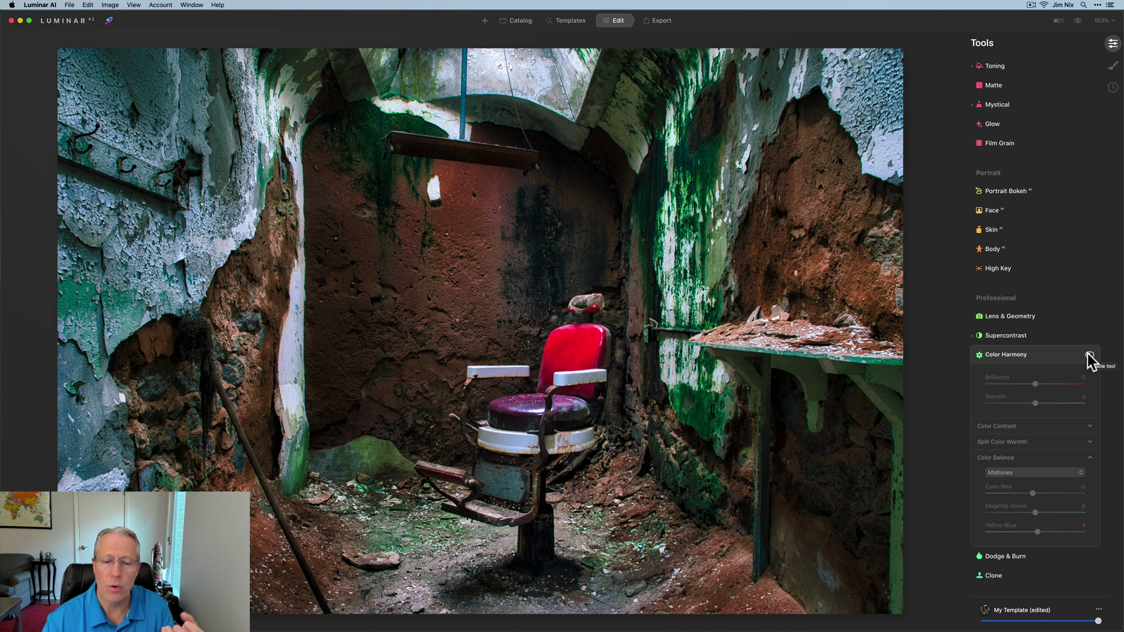
click(1089, 355)
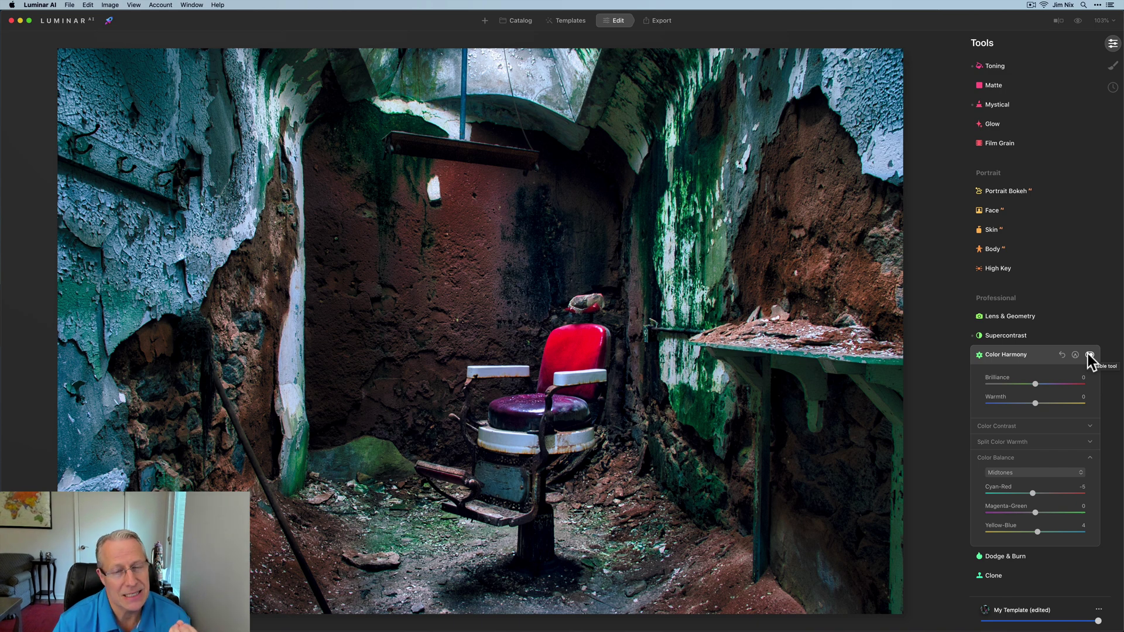
click(1049, 358)
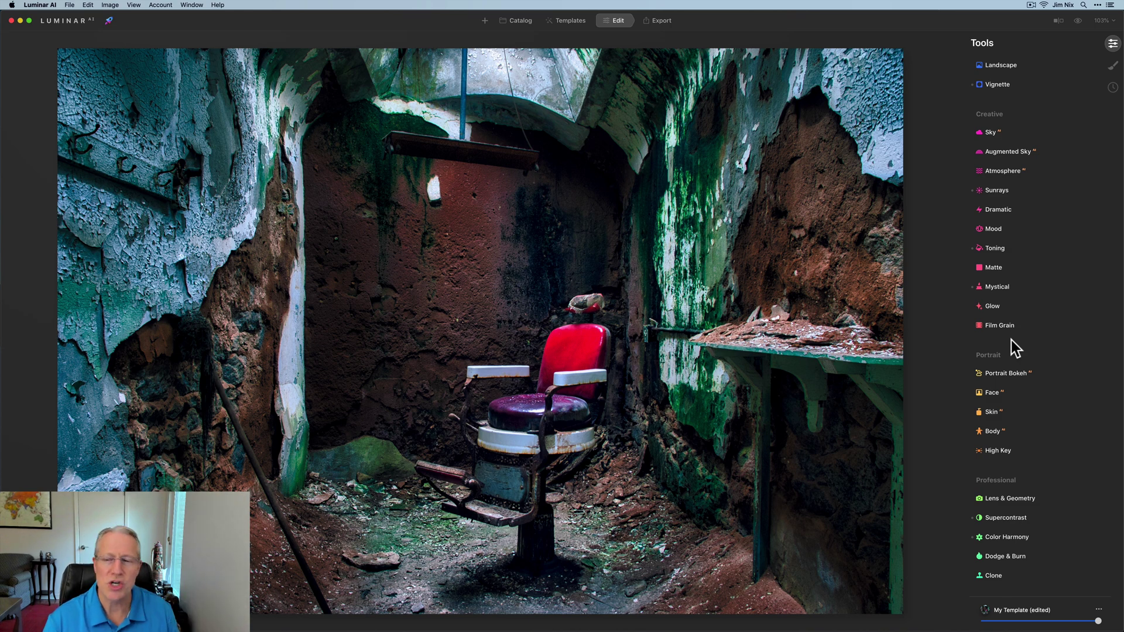
Turn on Sunrays at Amount 26 with 100 rays, reviewing its Sun, Rays and Warmth settings
click(999, 193)
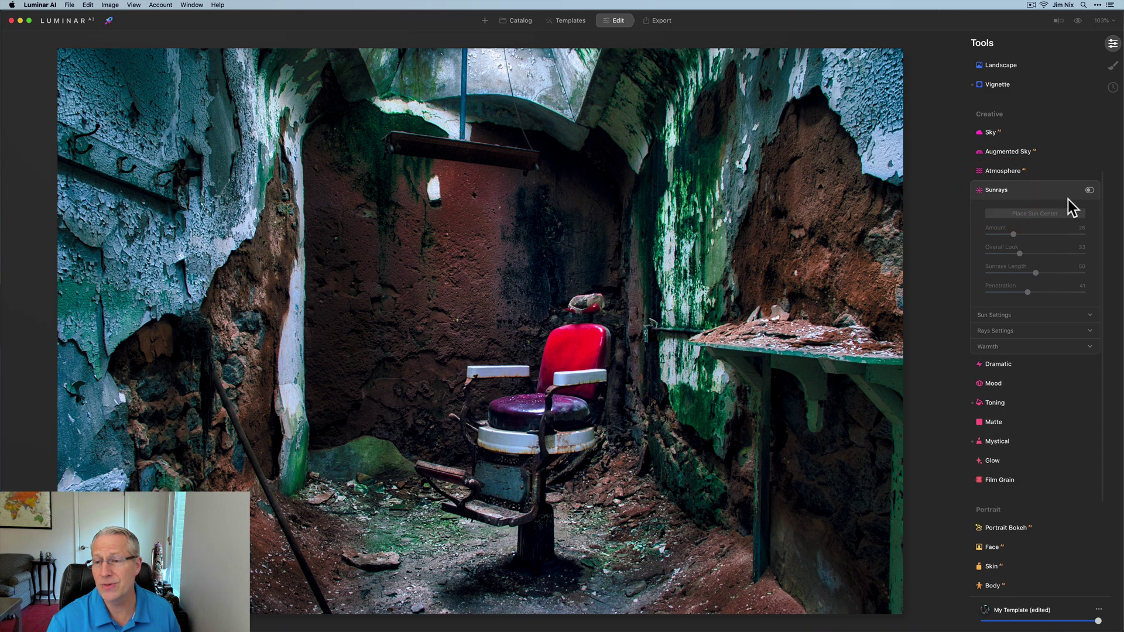
click(1087, 191)
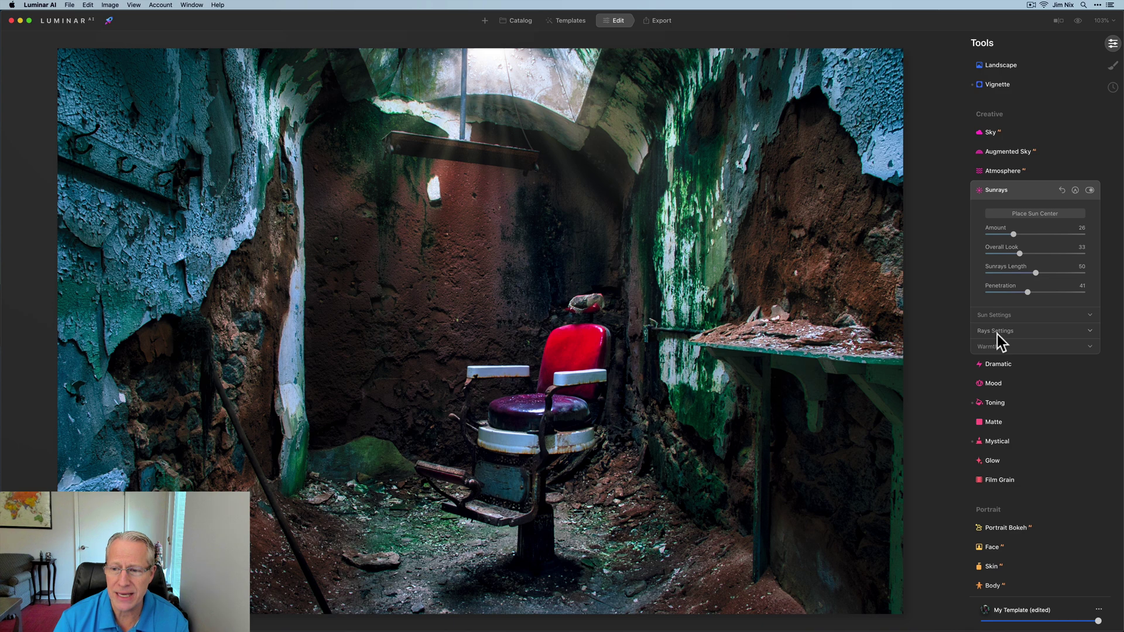
click(995, 315)
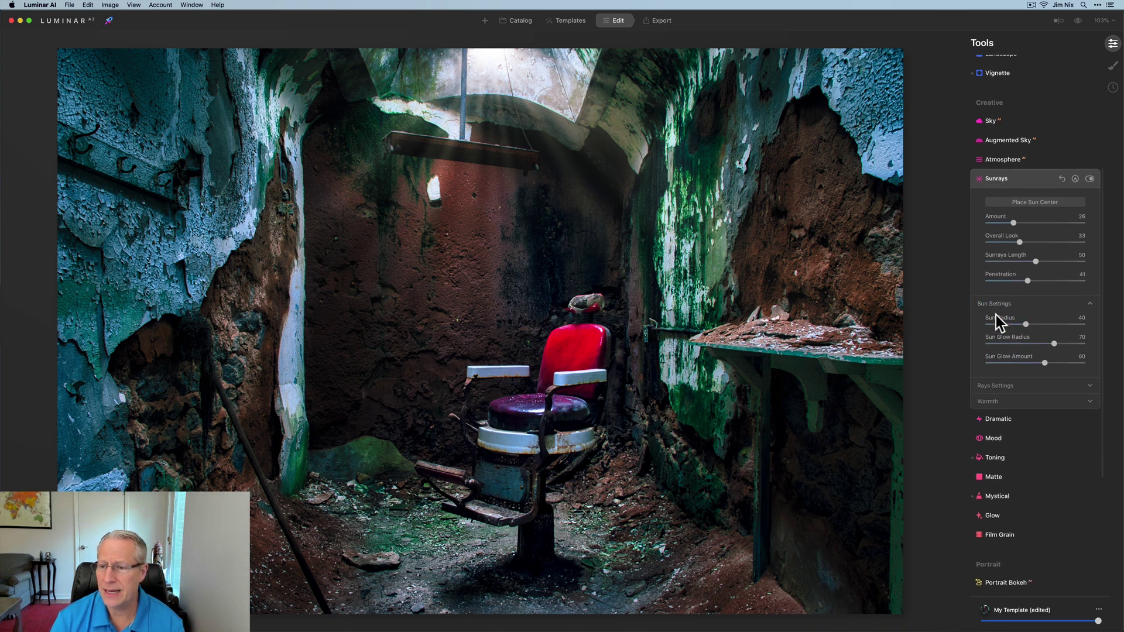
click(991, 371)
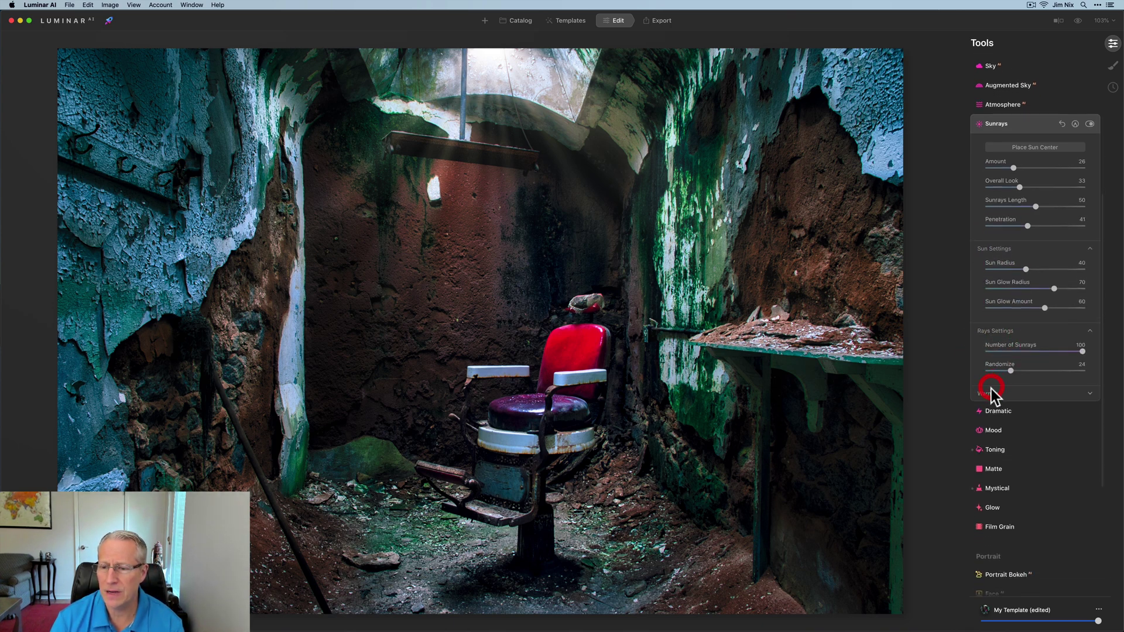
click(991, 391)
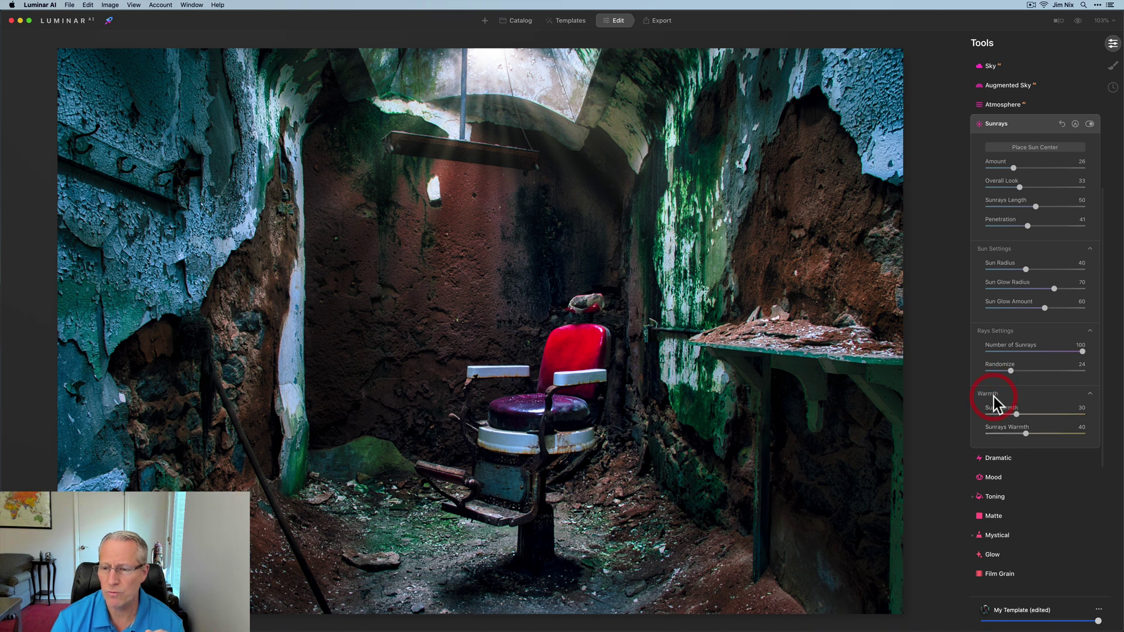
click(993, 395)
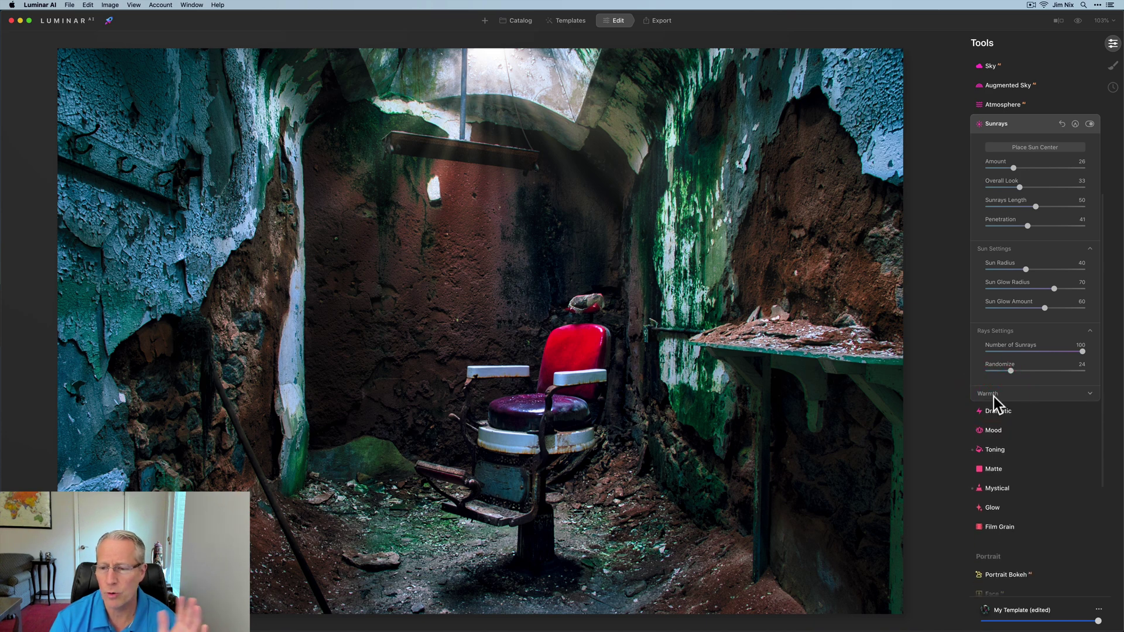
Toggle the sun rays off and on twice to judge their effect
click(1089, 124)
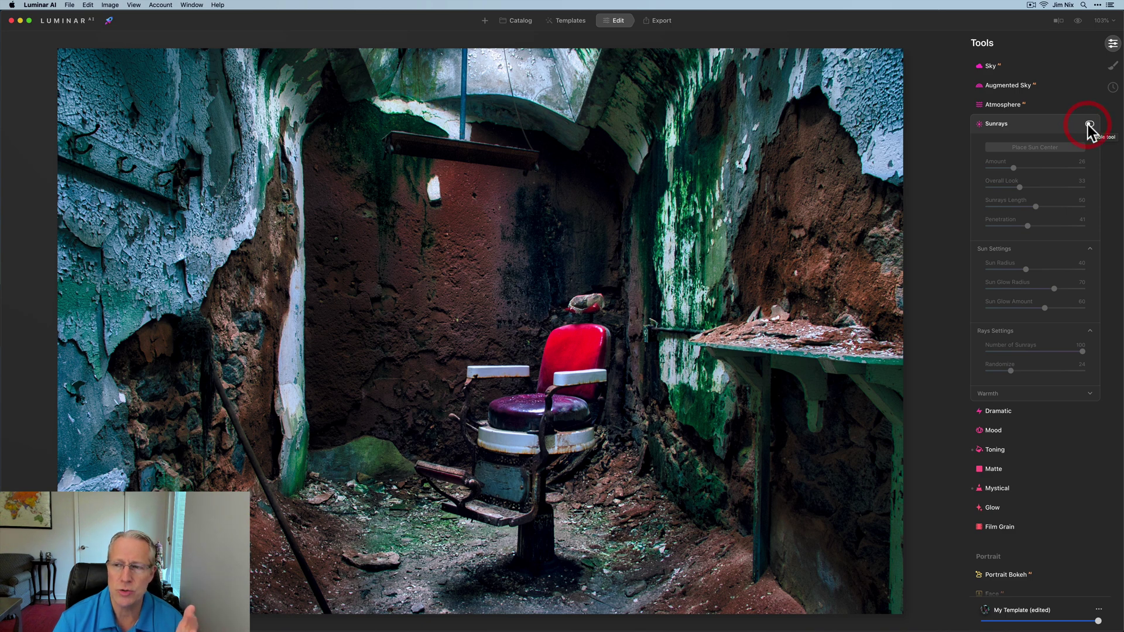
click(1088, 124)
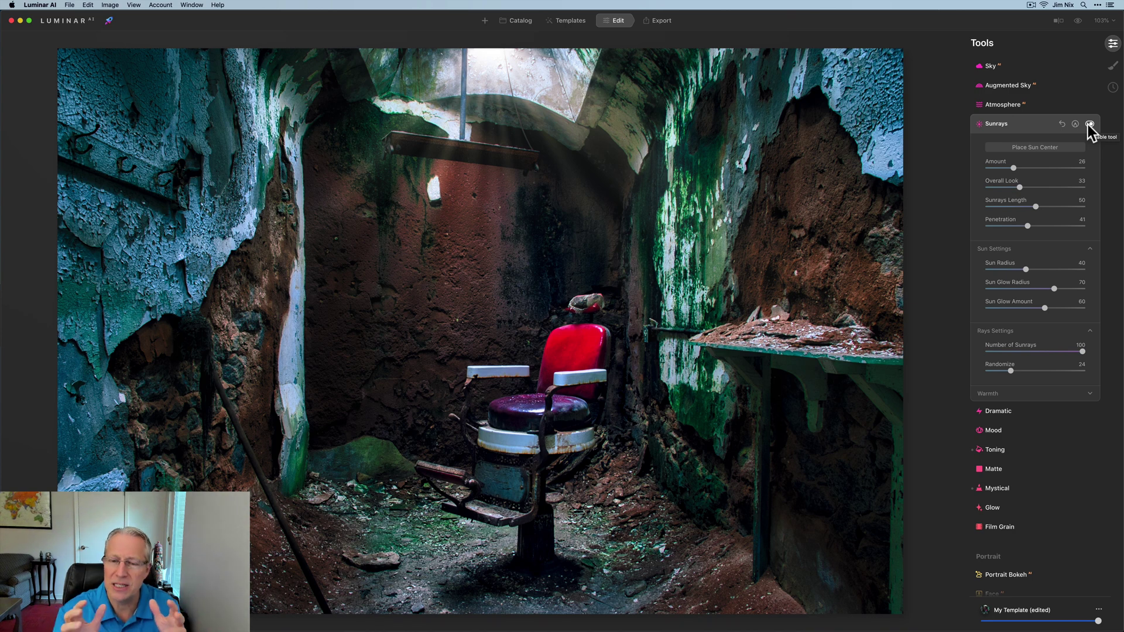
click(1088, 123)
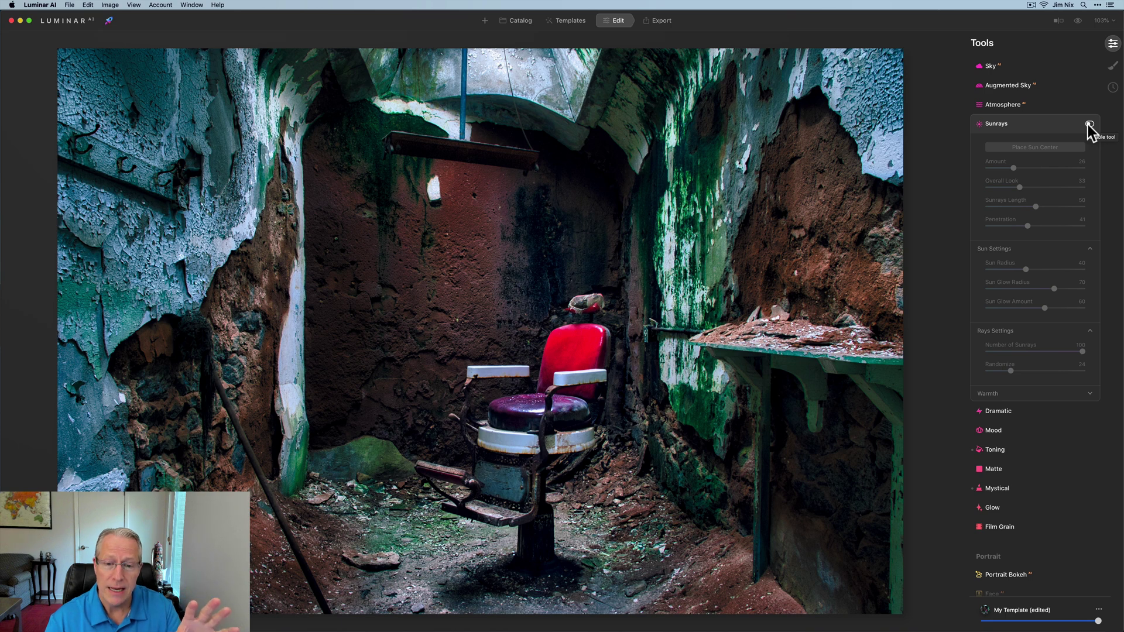
click(1089, 125)
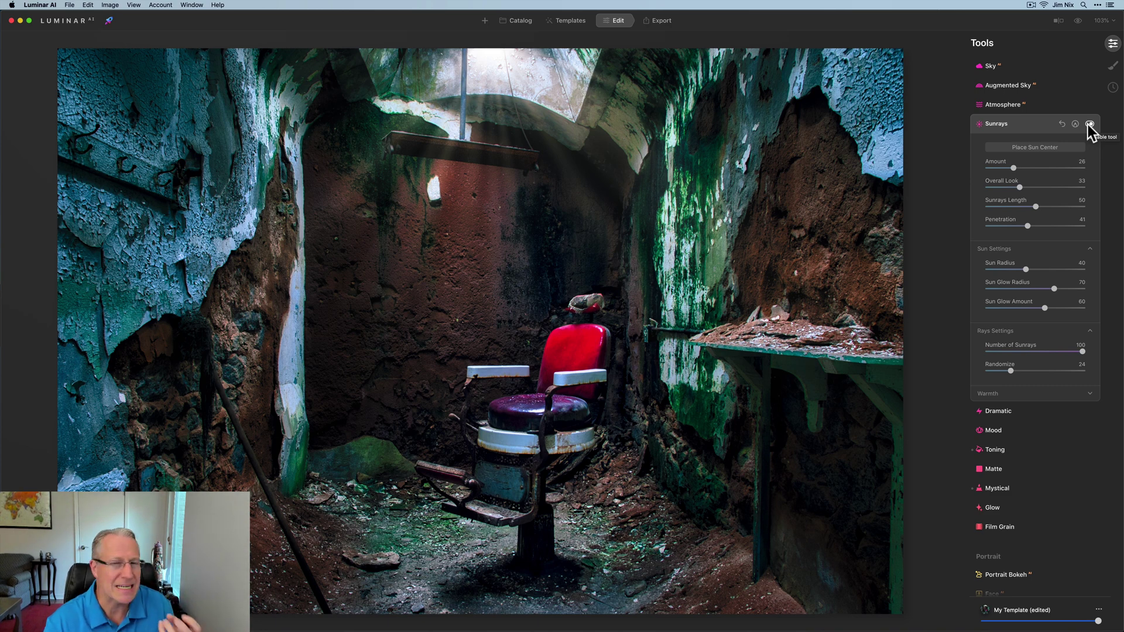
click(1041, 121)
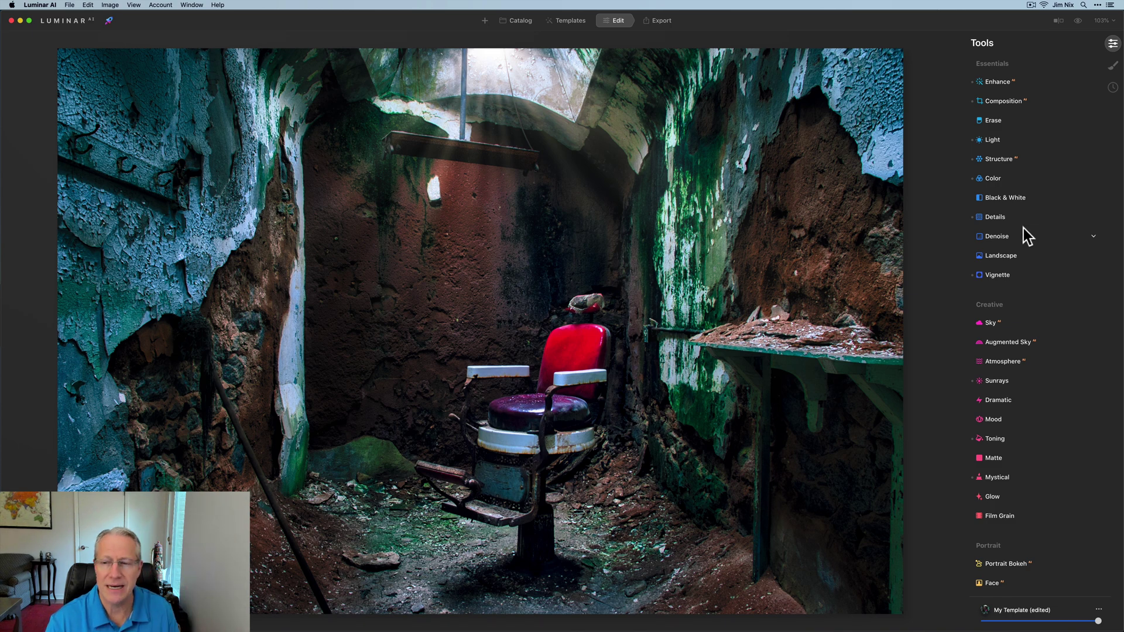
Add a vignette at Amount -58, Size 26 and Inner Light 53, comparing it on and off
click(996, 274)
click(1089, 275)
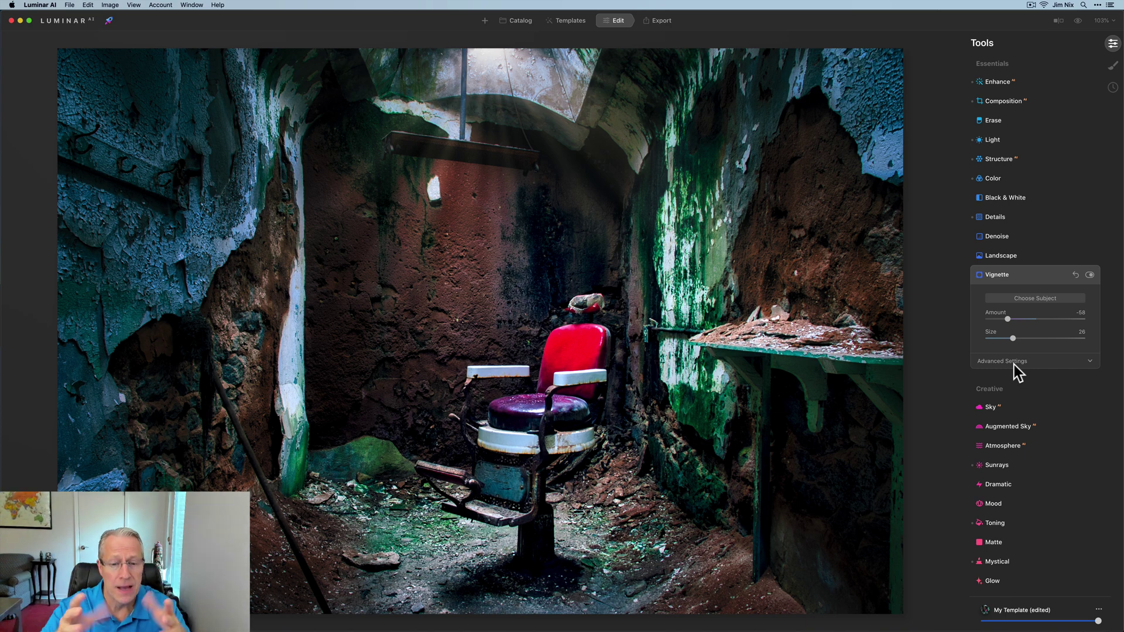
click(1013, 362)
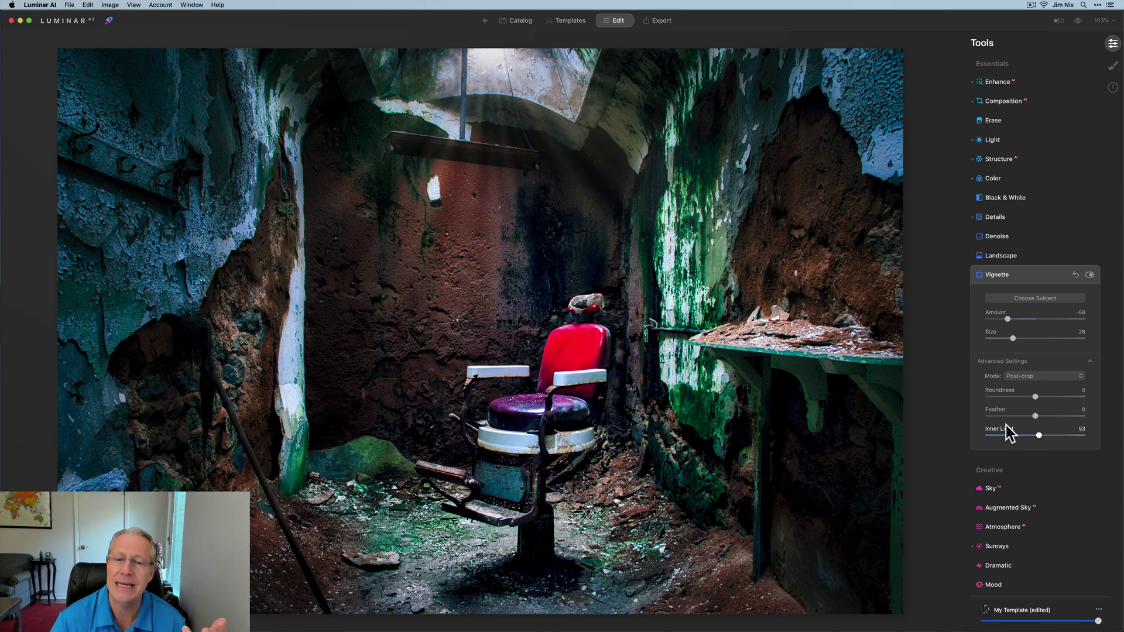
click(1089, 276)
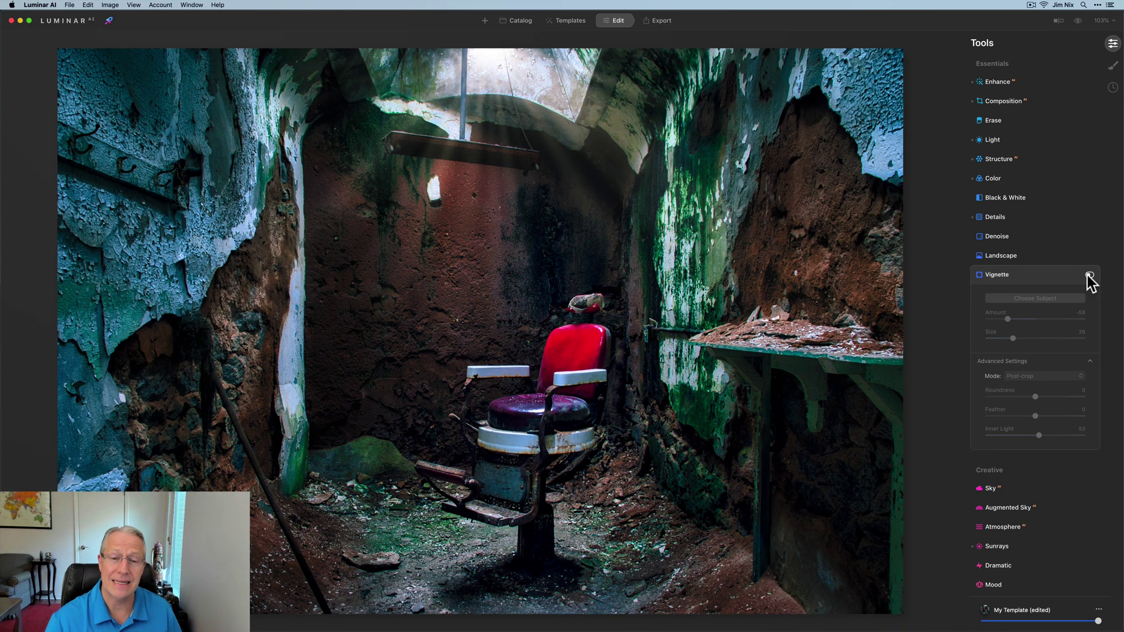
click(1089, 275)
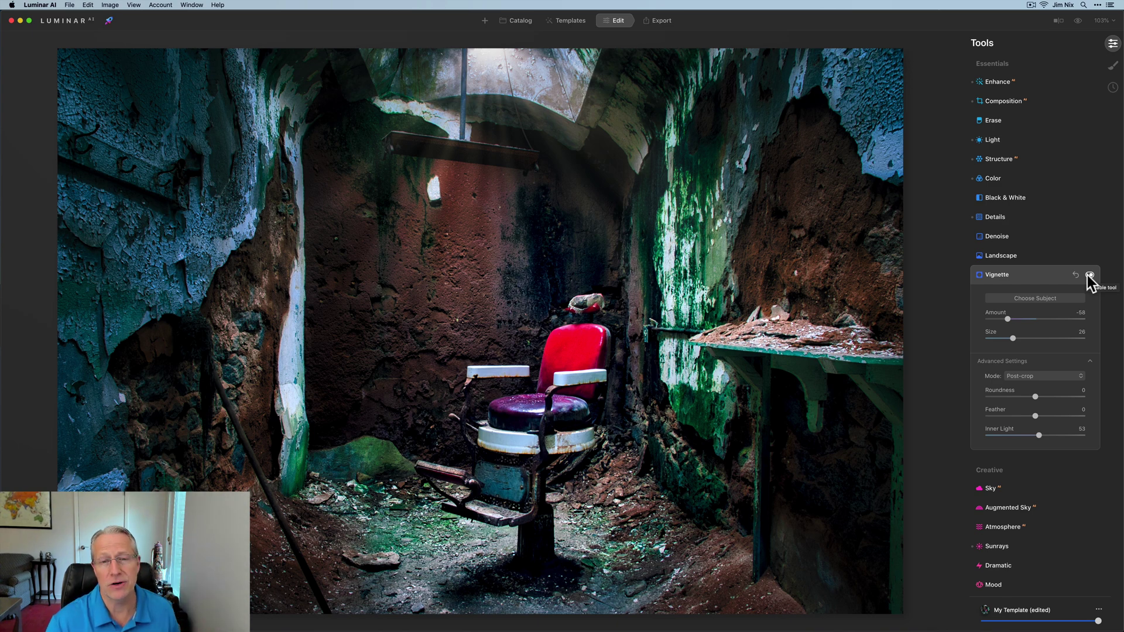
click(1037, 273)
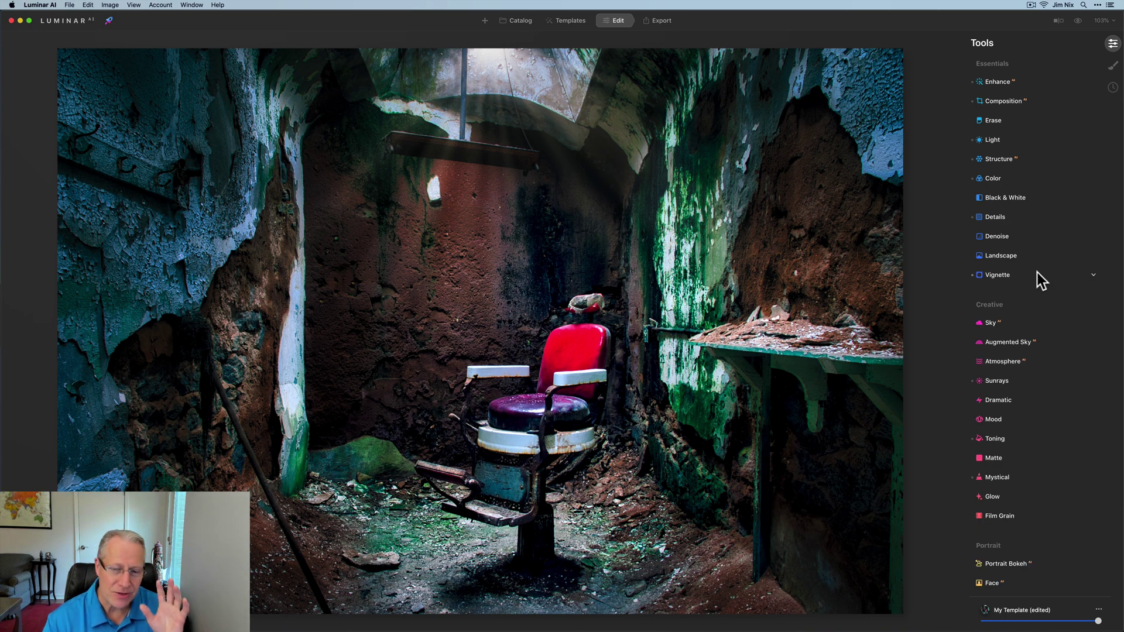
In Color's HSL, set Blue saturation to -70 and Blue luminance to -60, comparing on/off
click(997, 179)
click(1090, 179)
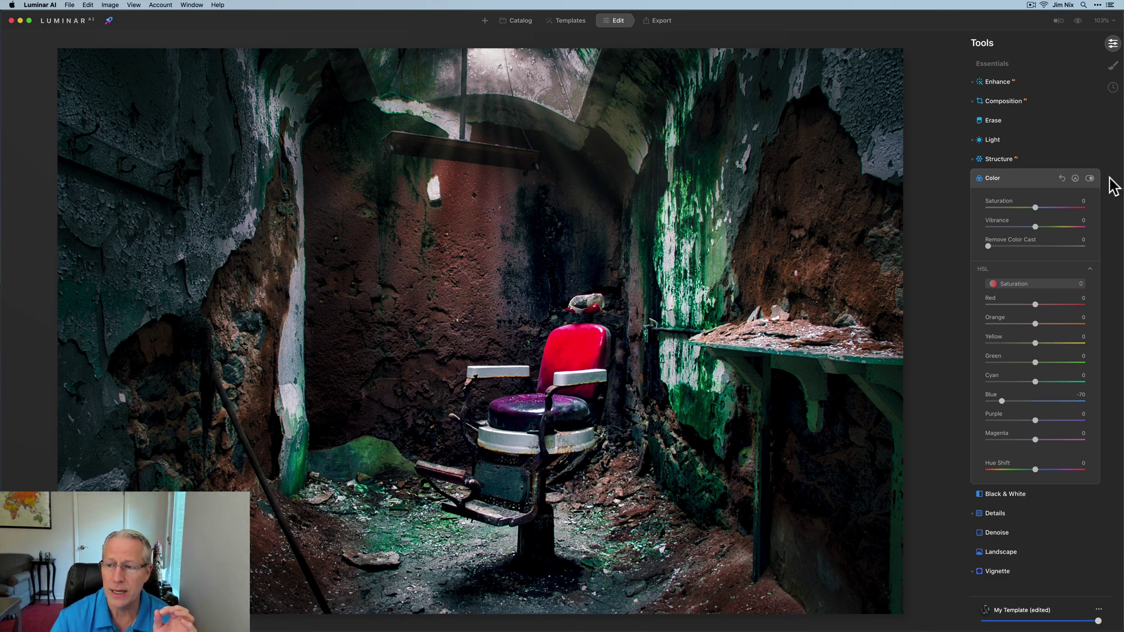
click(1090, 178)
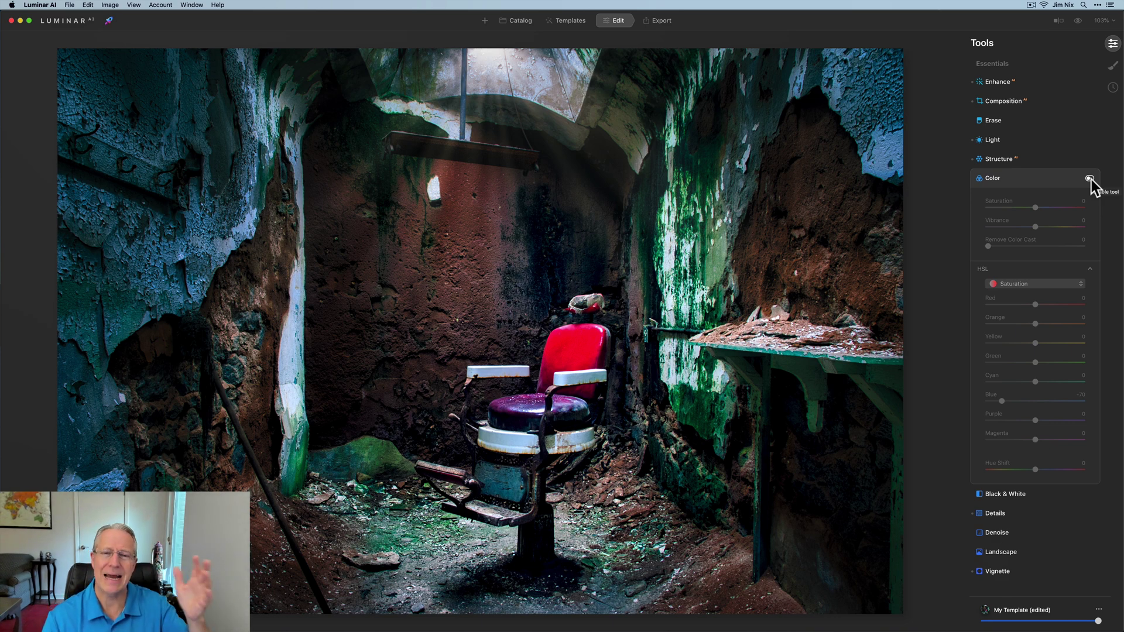
click(1089, 178)
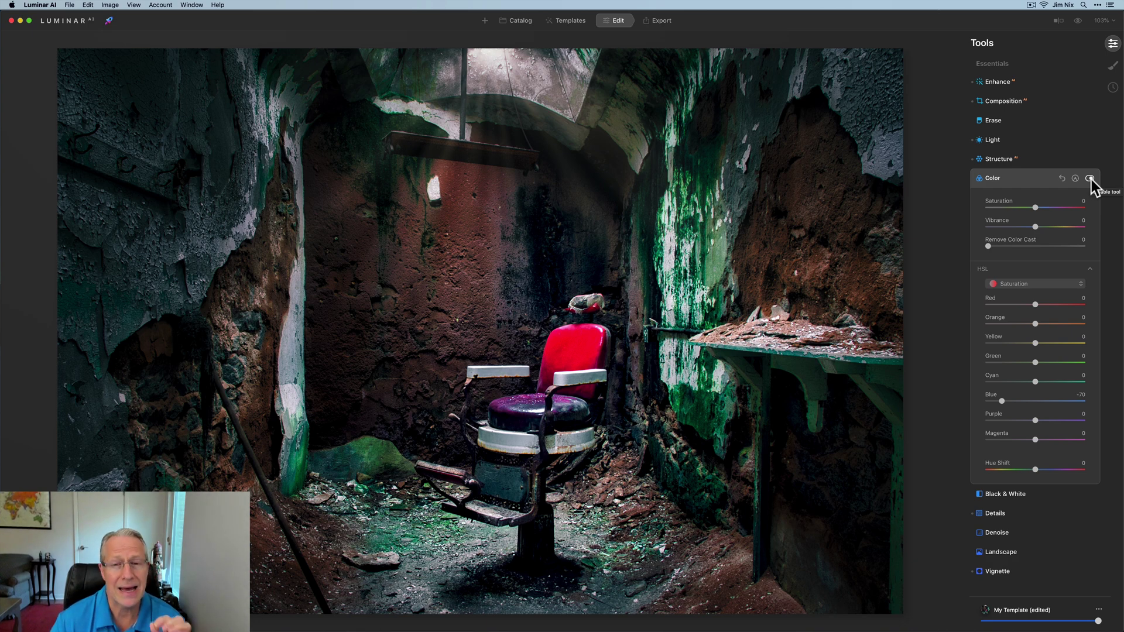
click(1033, 283)
click(1021, 315)
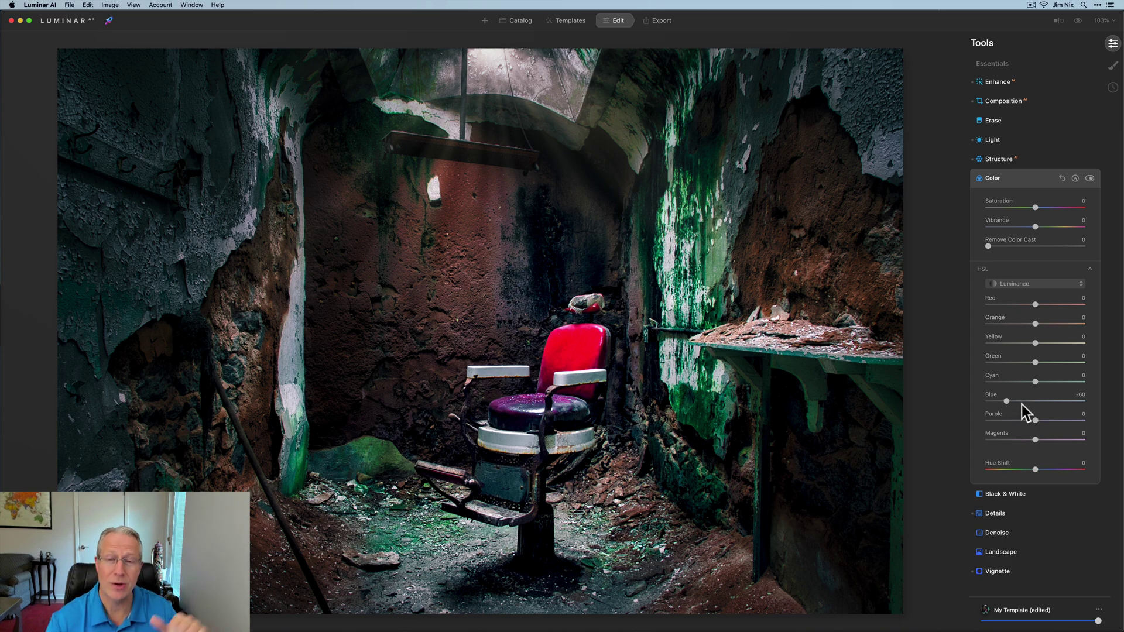
Compare the muted-blue Color adjustment on and off, then collapse the Color settings panel
click(1089, 178)
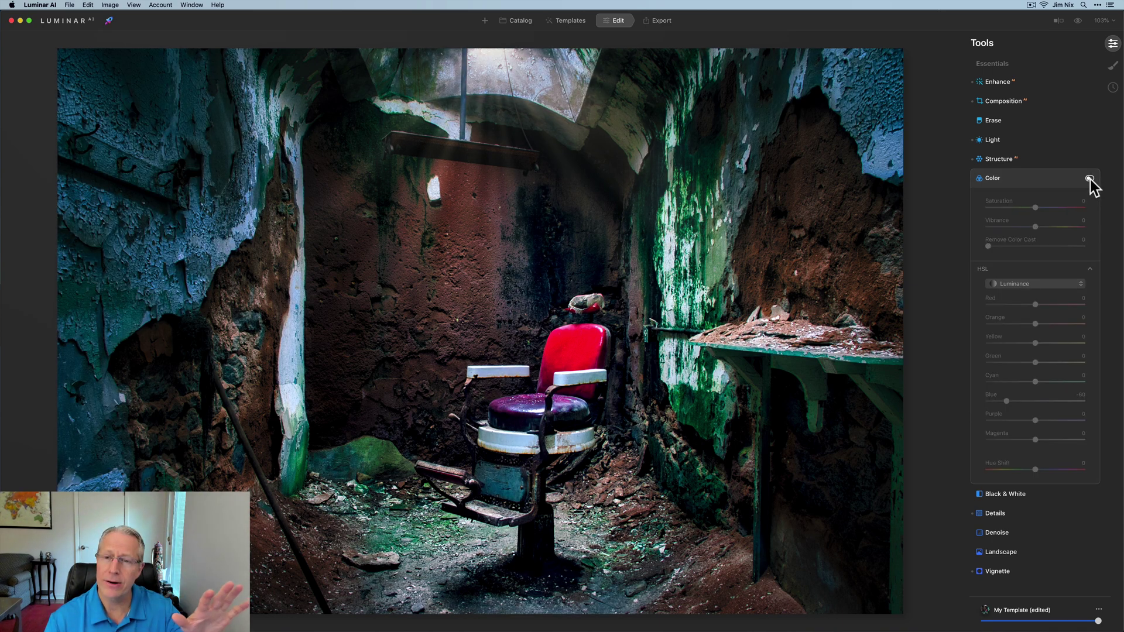
click(1089, 177)
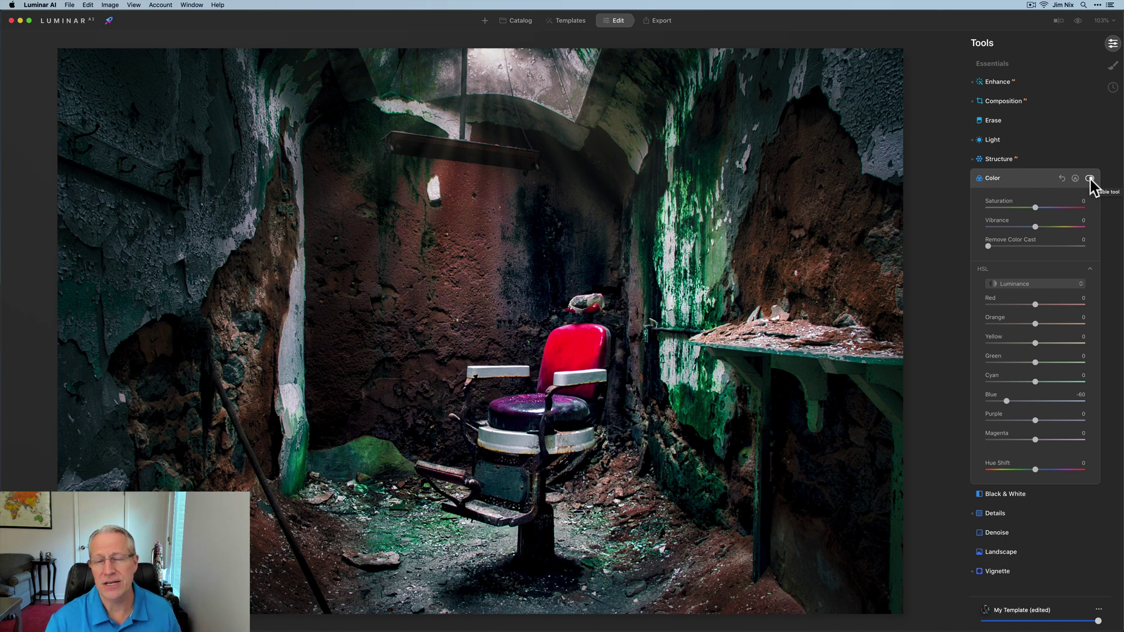
click(1030, 178)
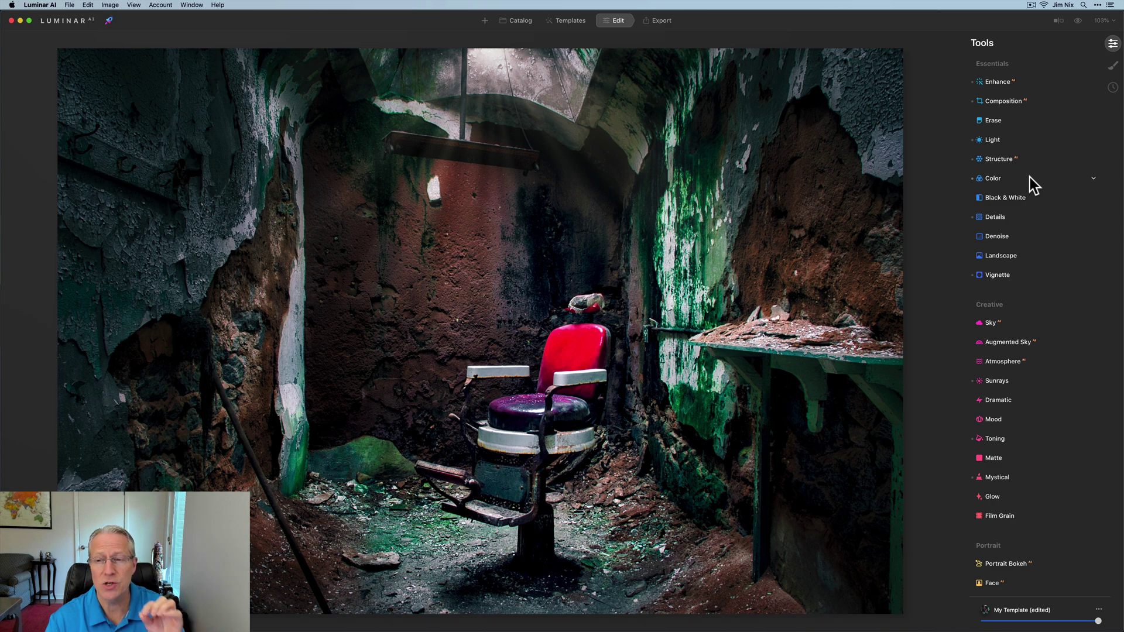
click(1013, 178)
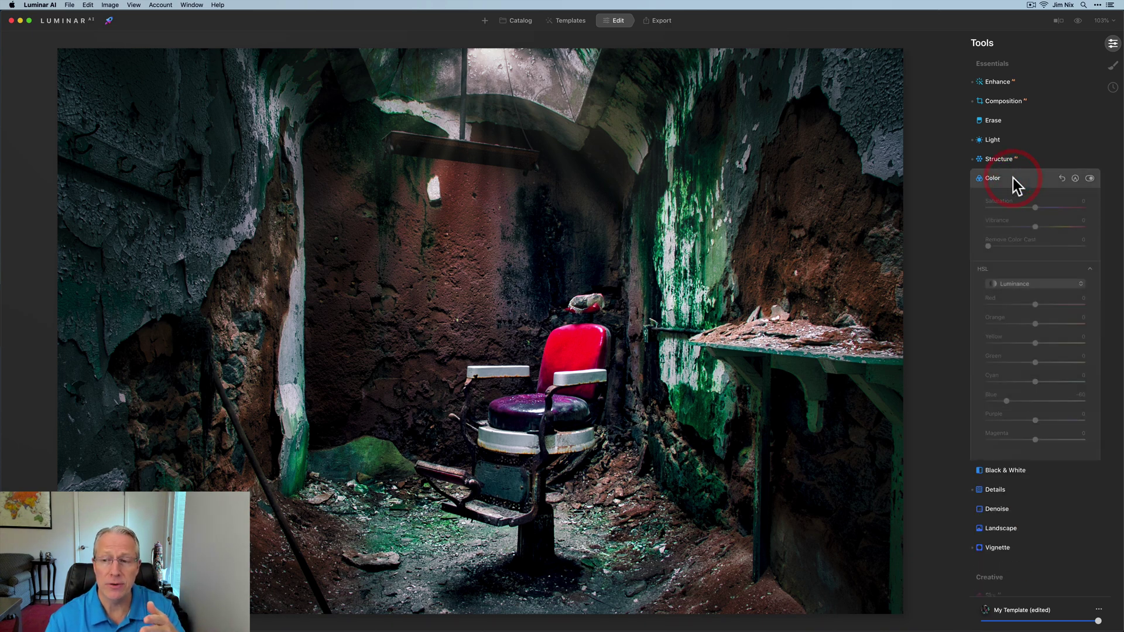
click(1019, 183)
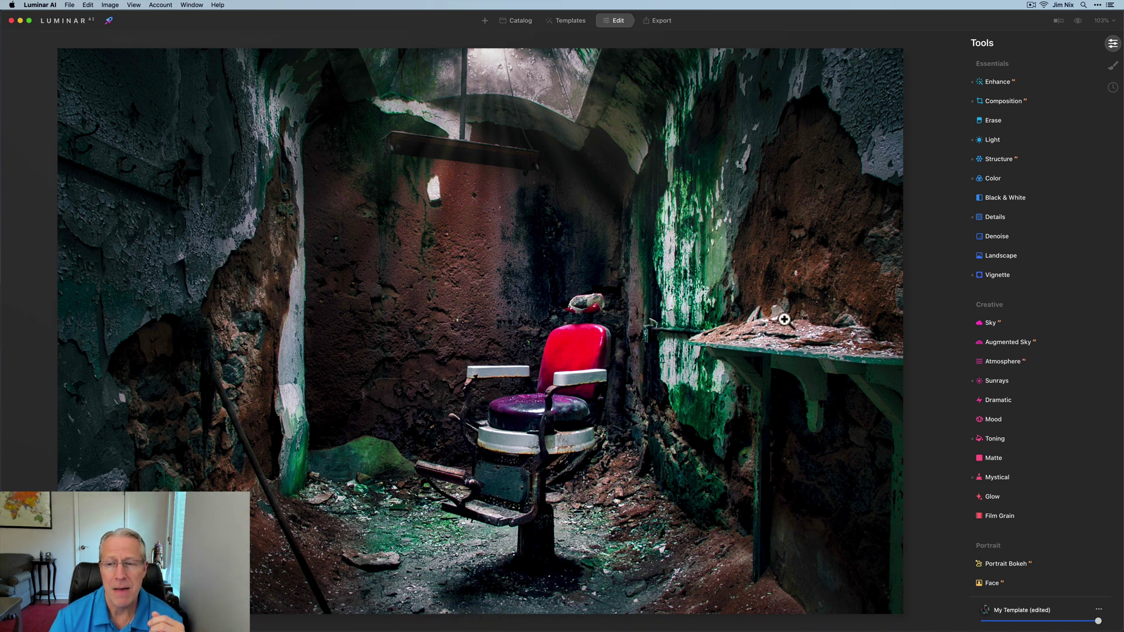
Paint a Basic local mask at Saturation -100 over the chair seat to turn it grey
click(1111, 68)
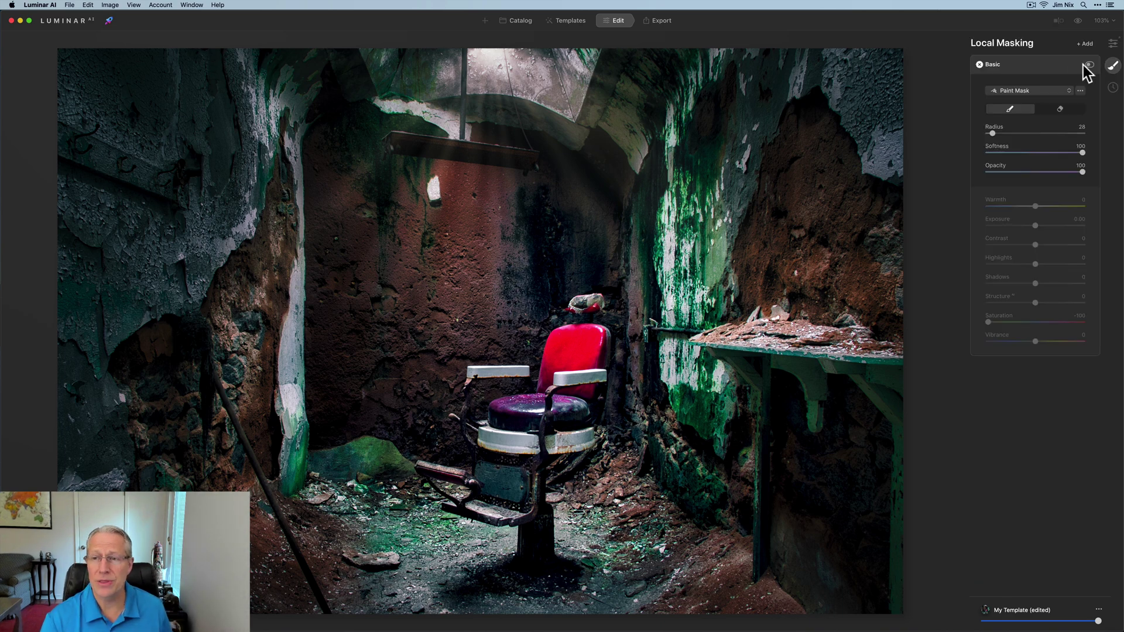
click(1090, 64)
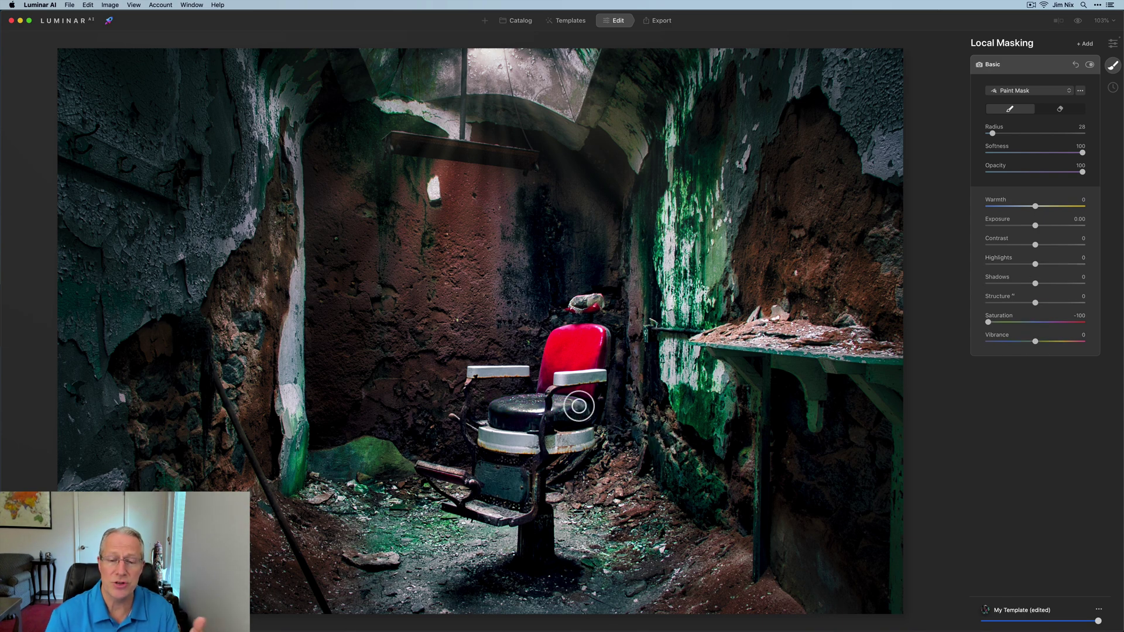
click(1090, 64)
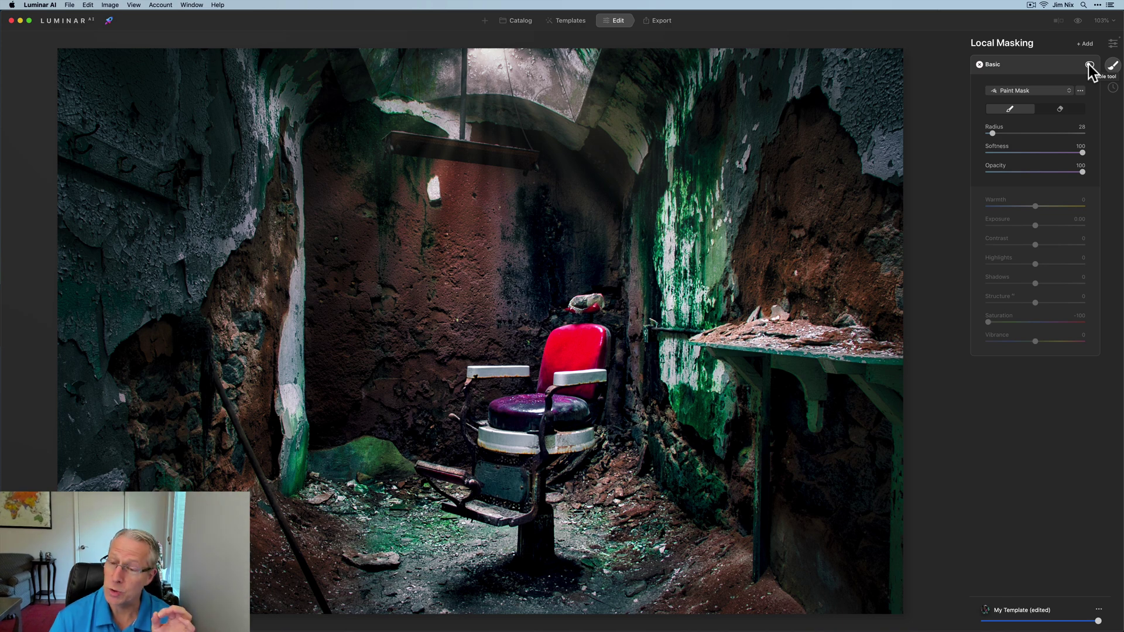
click(1089, 65)
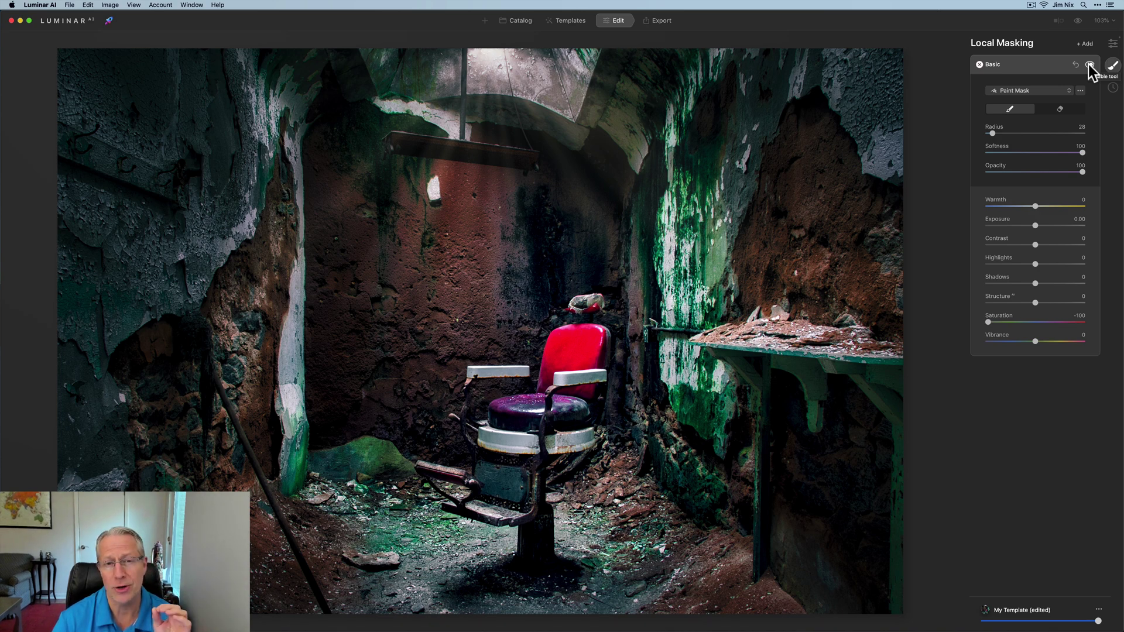
click(1089, 64)
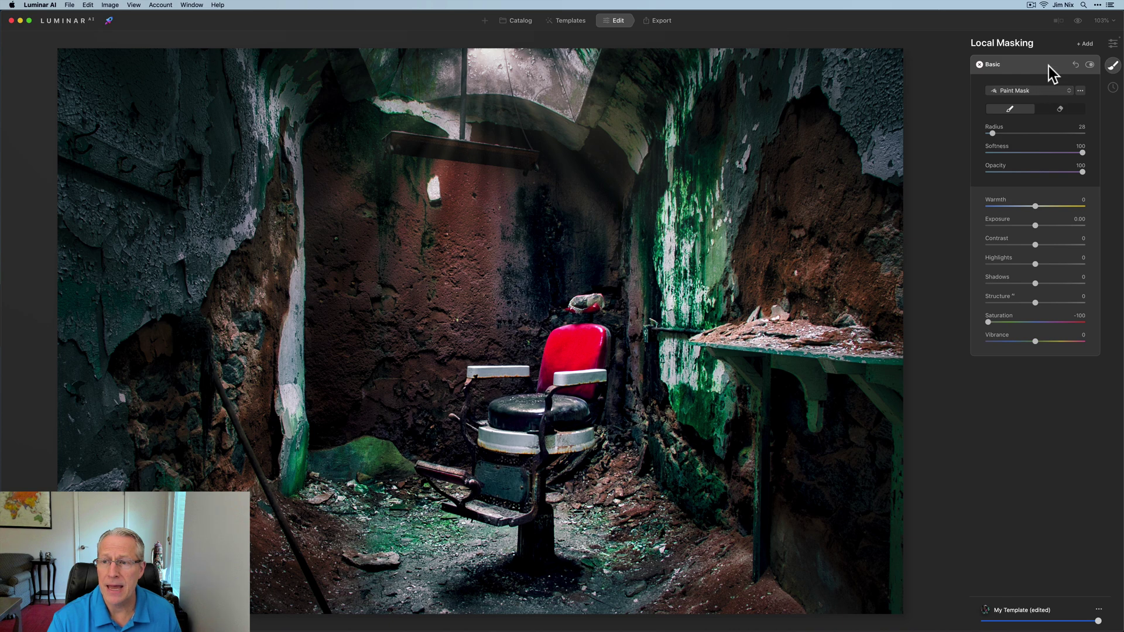
click(1112, 45)
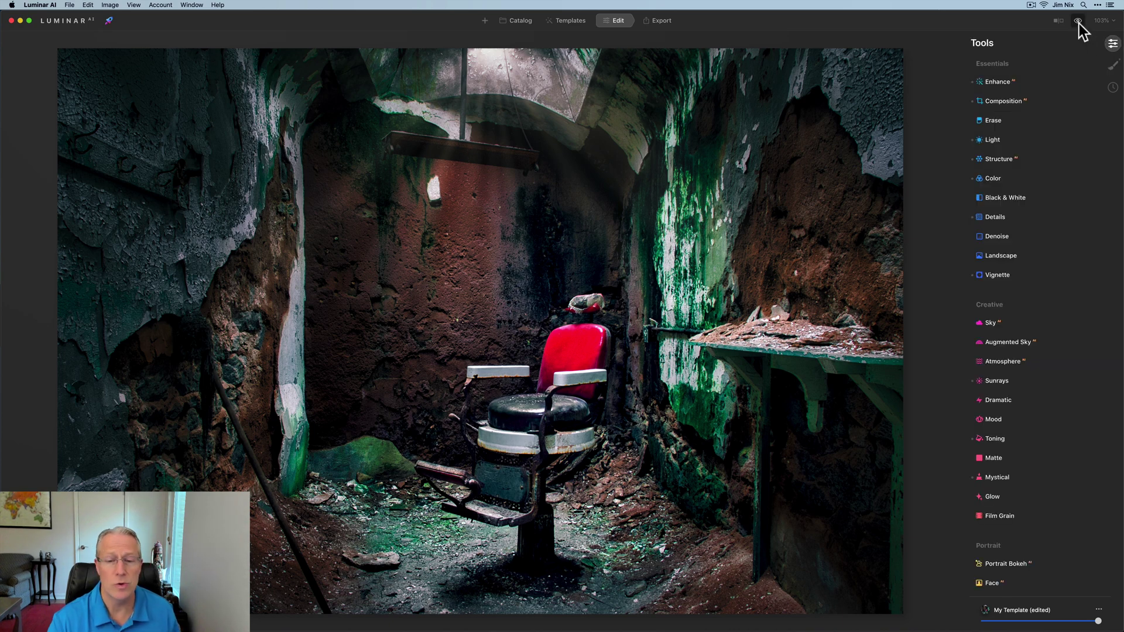
Check the unedited original against the edit, then show the Before/After split comparison
click(1079, 24)
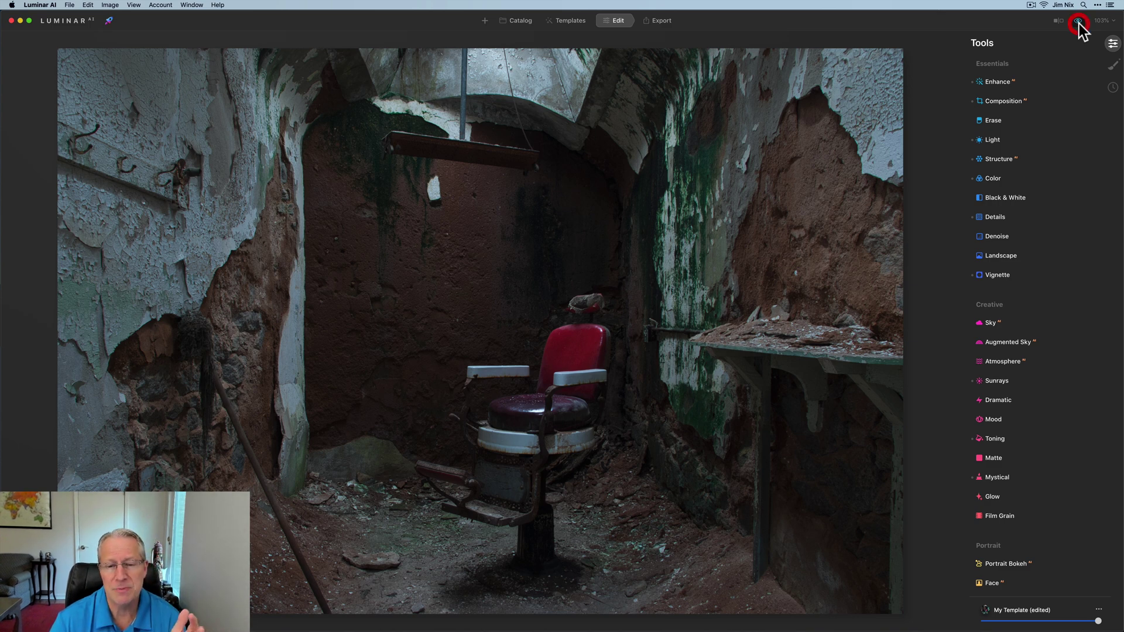
click(1078, 23)
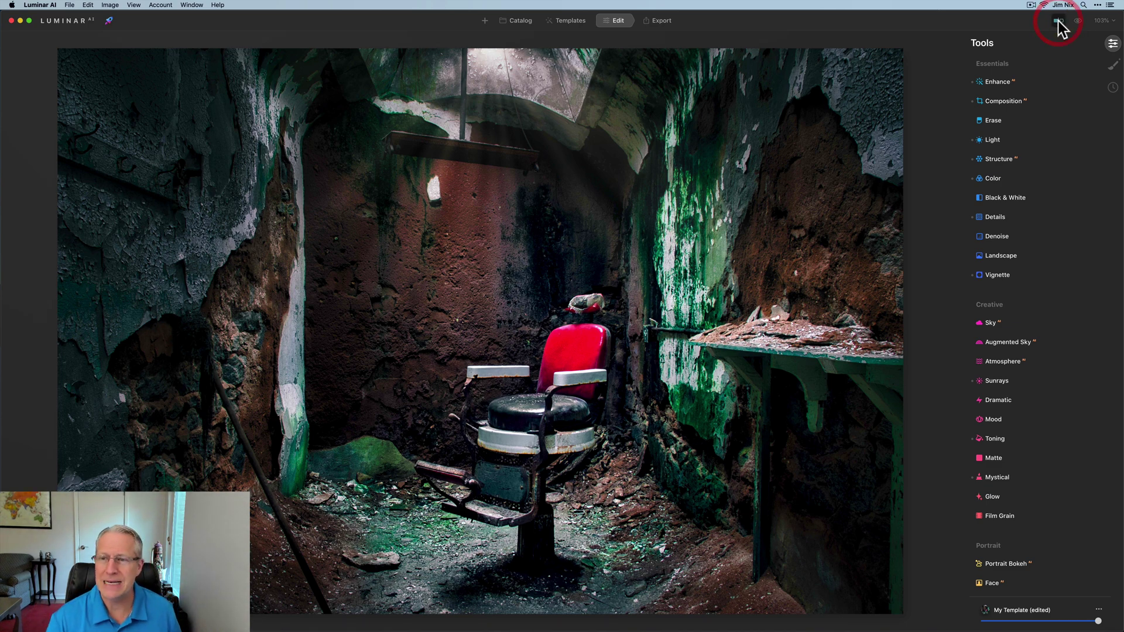
click(1059, 20)
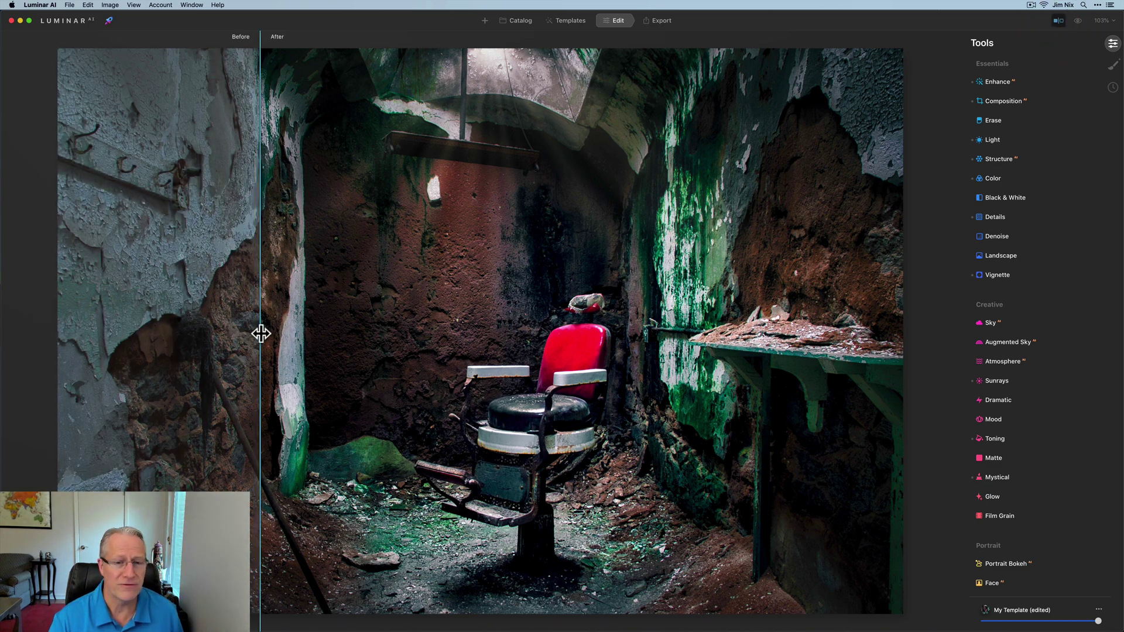
Slide the before/after divider across the chair, then exit split view to the full edit
drag(261, 332, 446, 297)
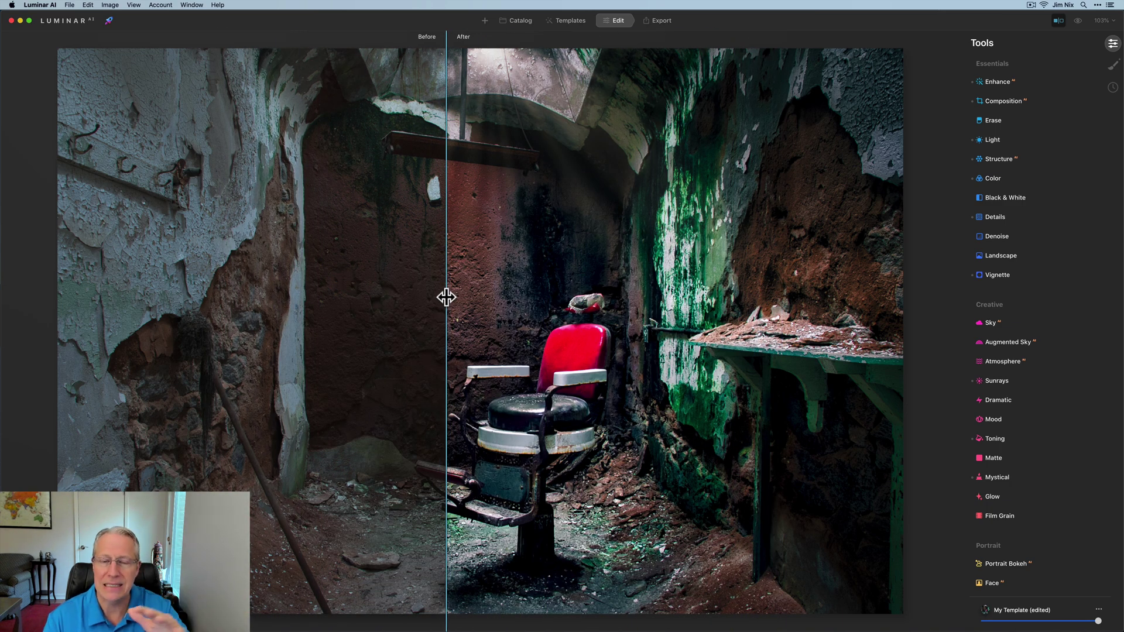
drag(446, 298, 493, 309)
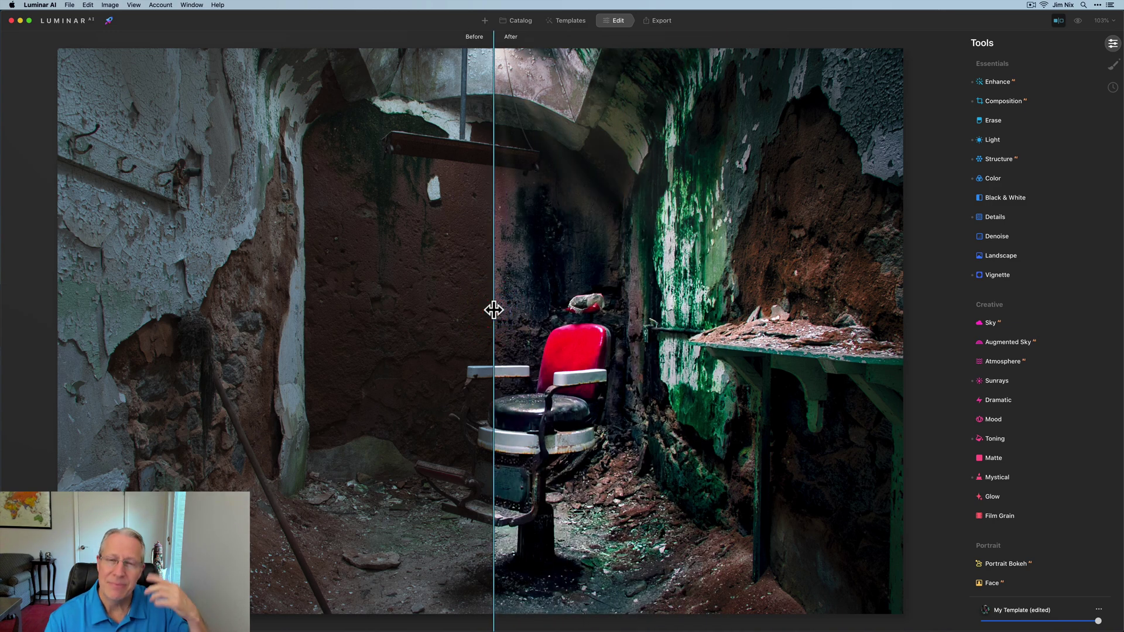
click(1059, 20)
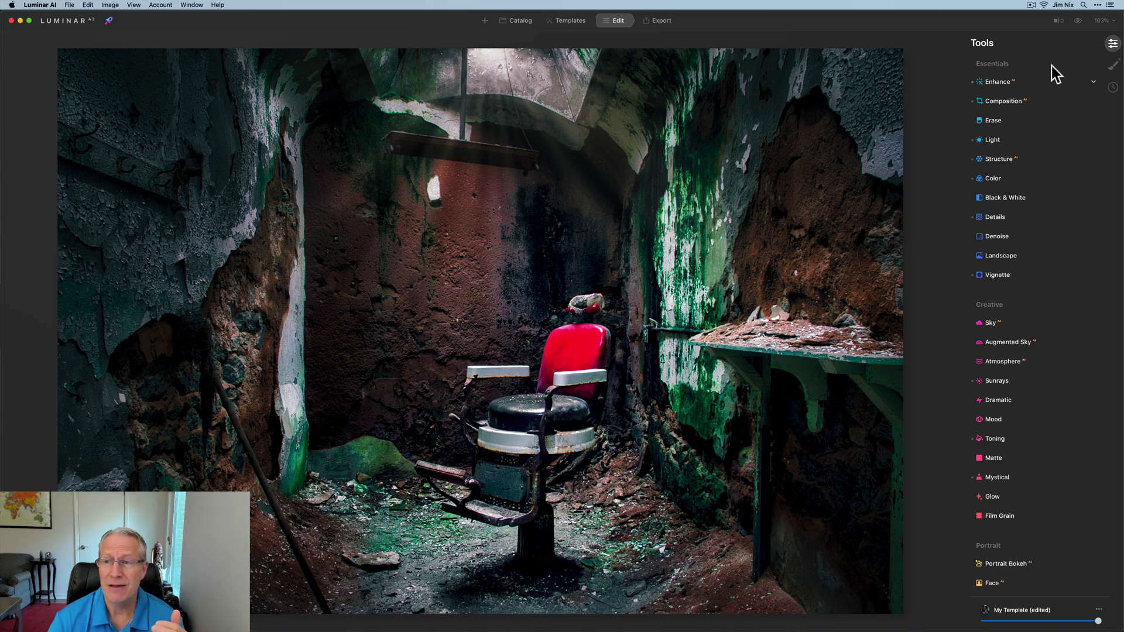
click(1078, 20)
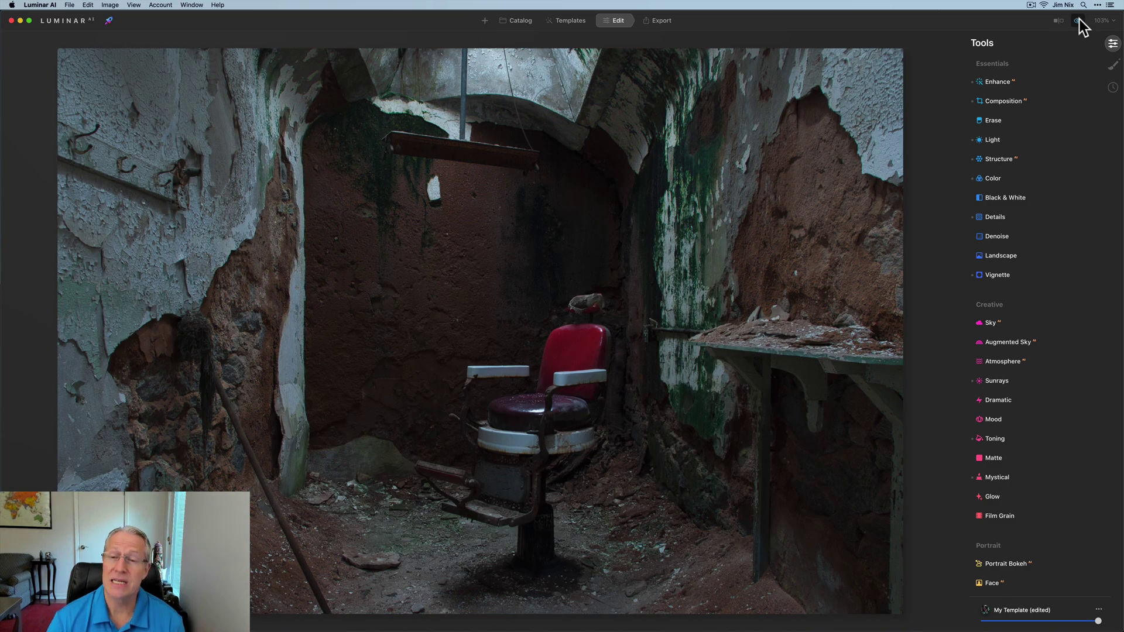
click(1080, 20)
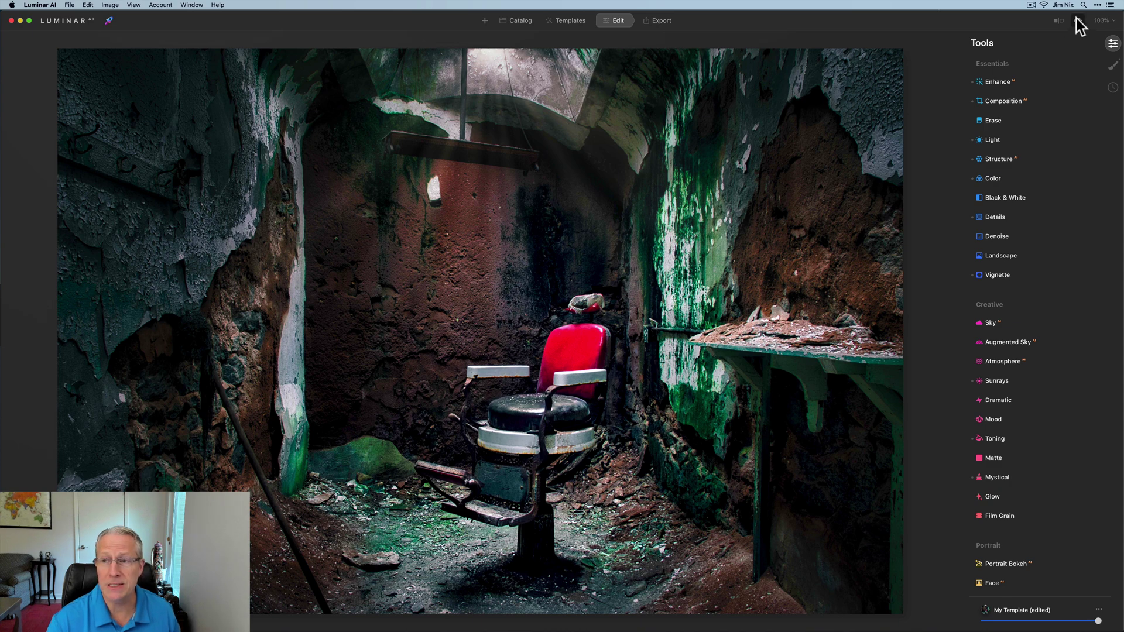
click(1079, 26)
click(1079, 26)
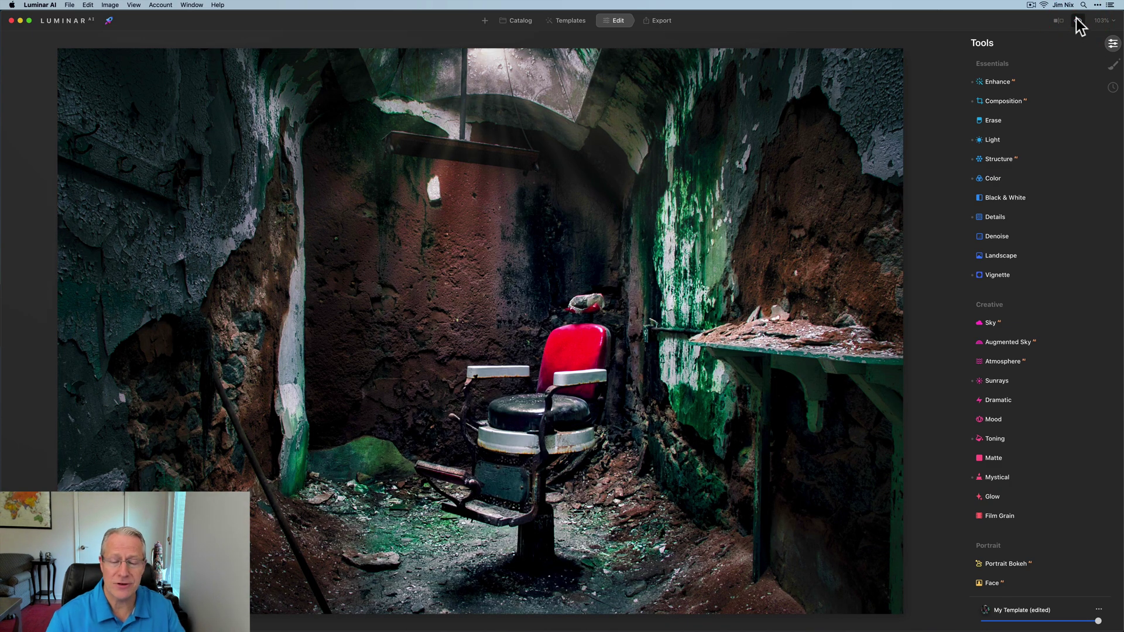